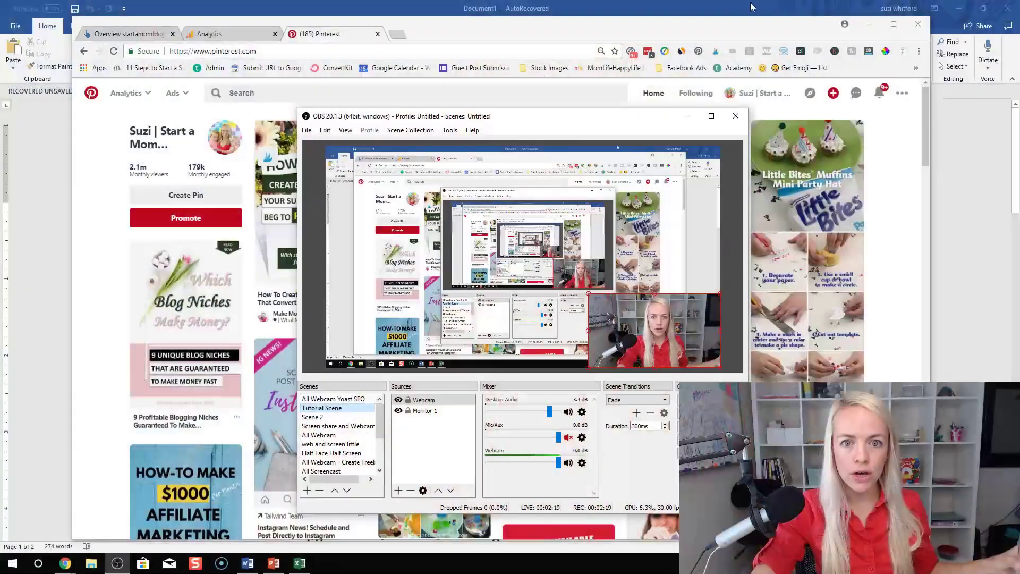
Drag the OBS Studio recording window aside
left_click_drag(594, 119, 406, 119)
Minimize OBS Studio and maximize the Chrome window showing the Pinterest home feed
left_click(499, 116)
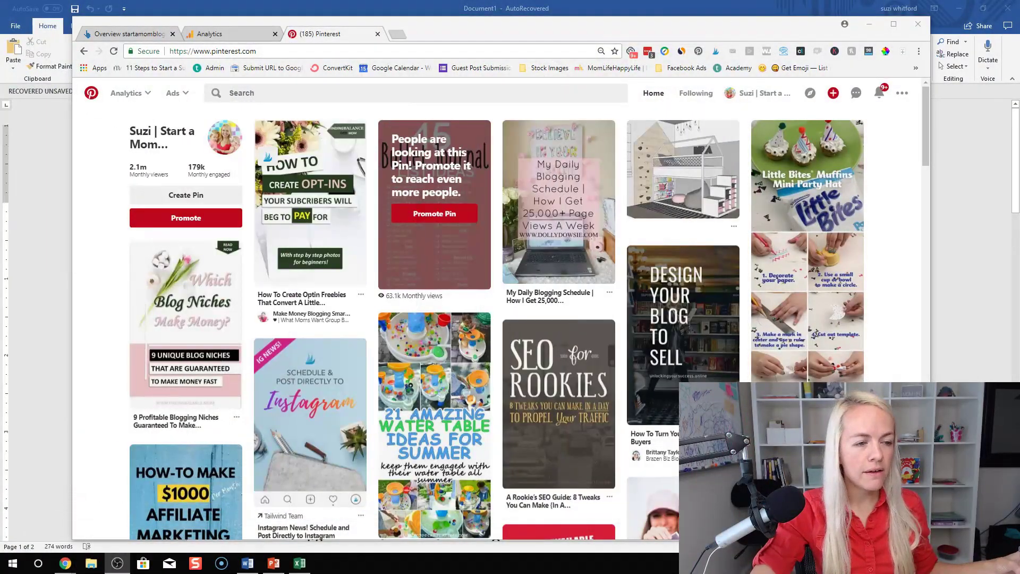
double_click(492, 33)
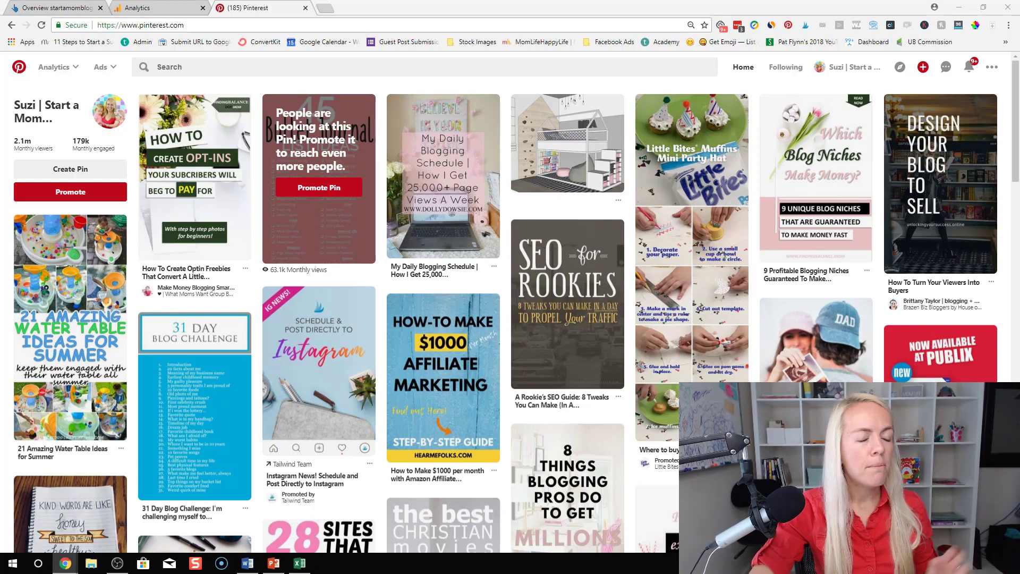
mouse_move(575, 251)
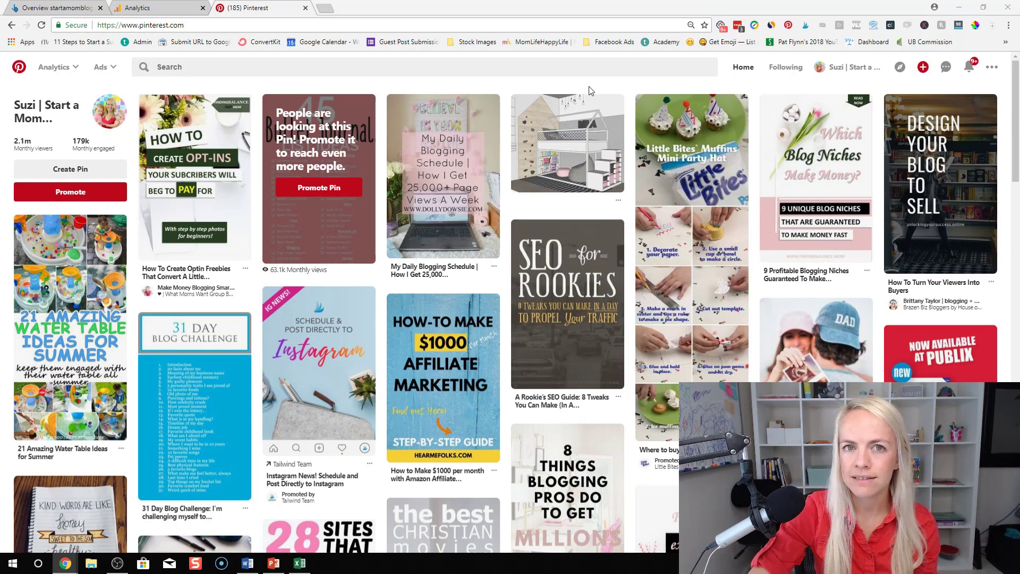
mouse_move(619, 91)
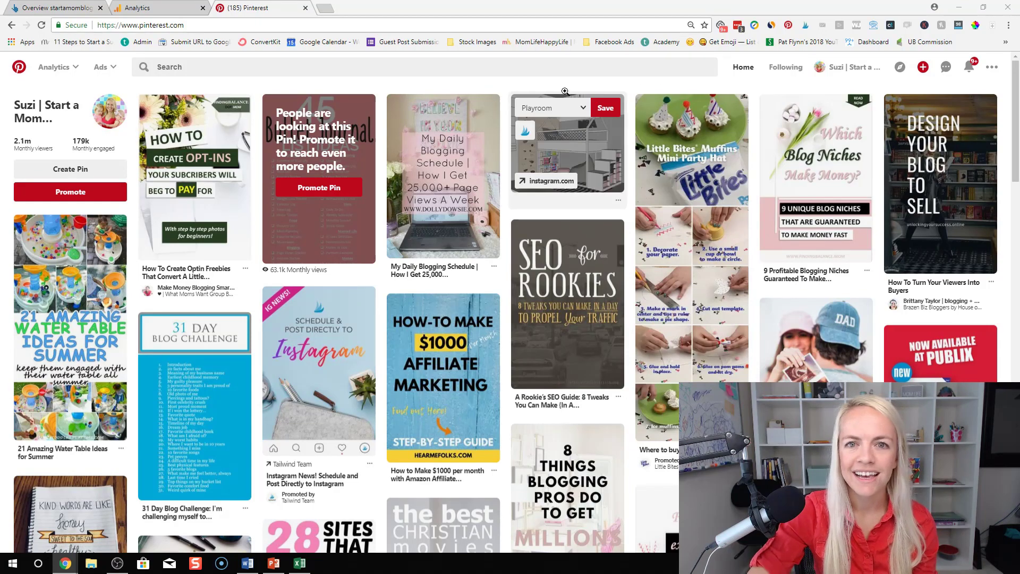
Go to Pinterest Explore, scroll through the Trending pins, then return to the top
left_click(900, 67)
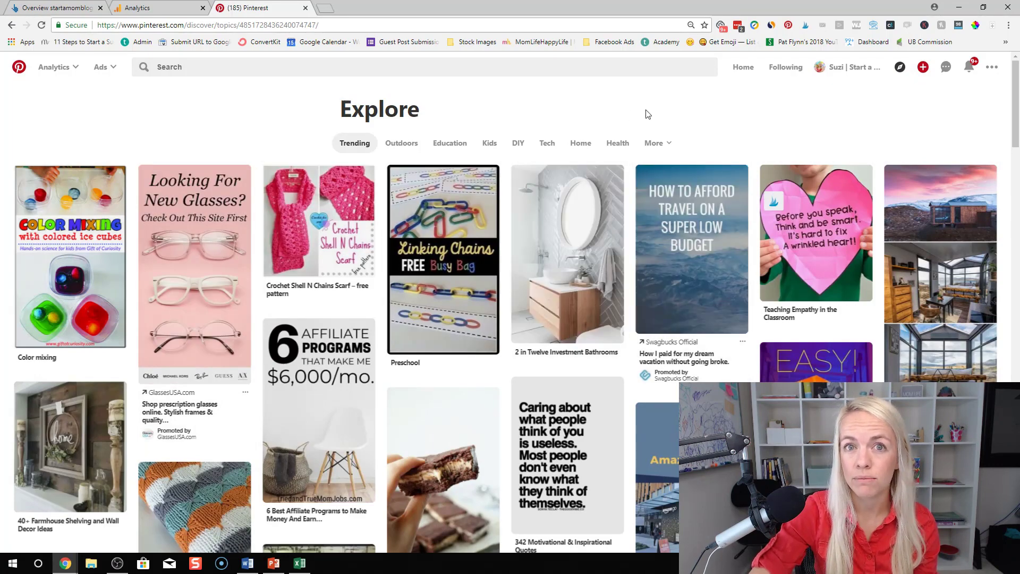
scroll(632, 231, "down", 8)
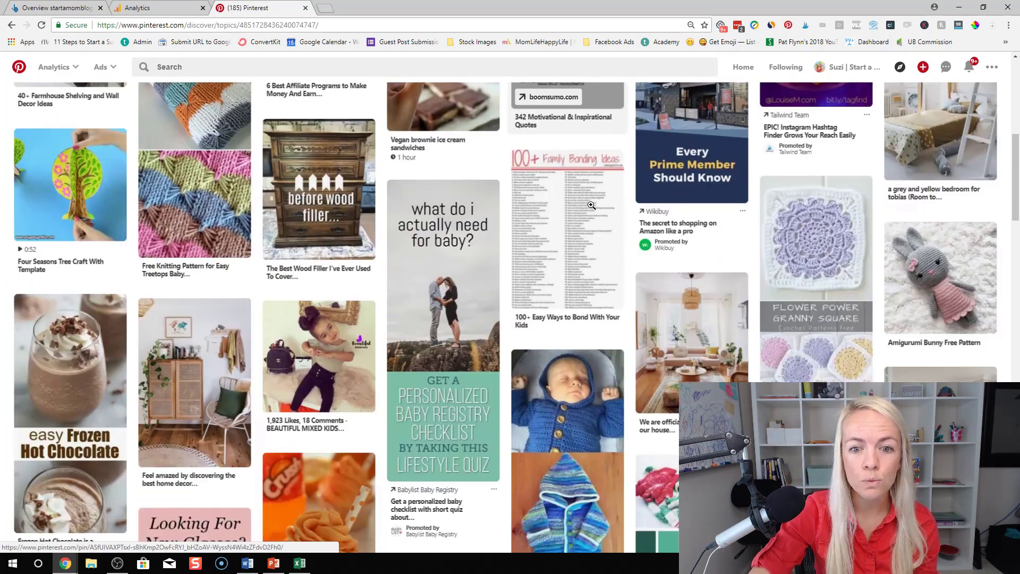
scroll(632, 231, "down", 1)
scroll(624, 228, "down", 3)
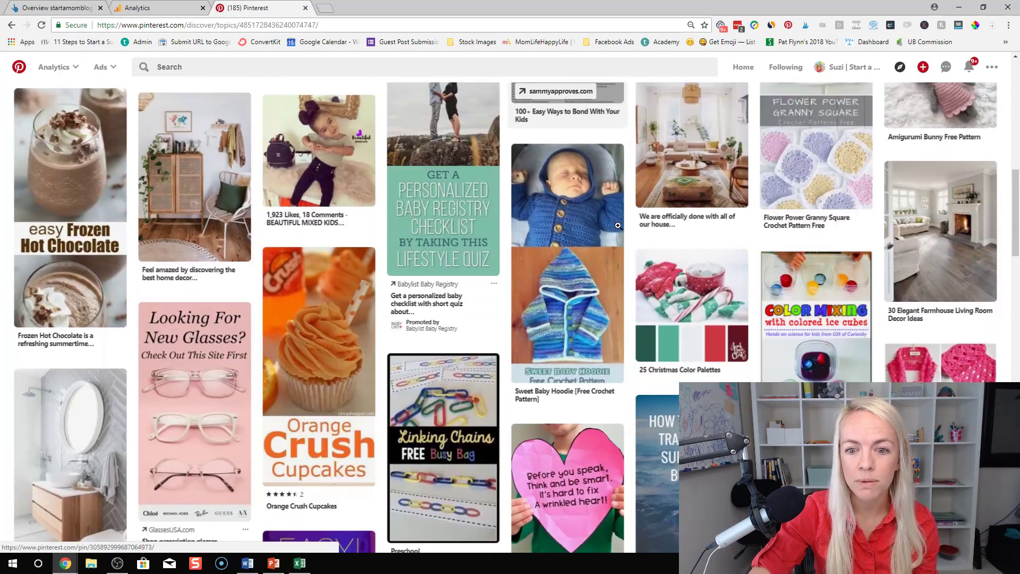
scroll(618, 225, "down", 8)
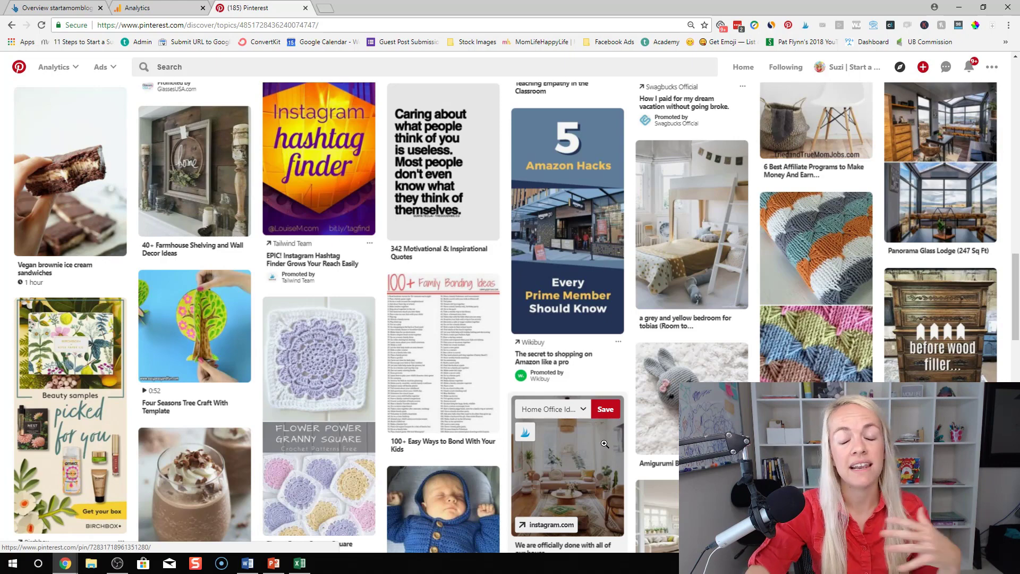
scroll(605, 444, "down", 4)
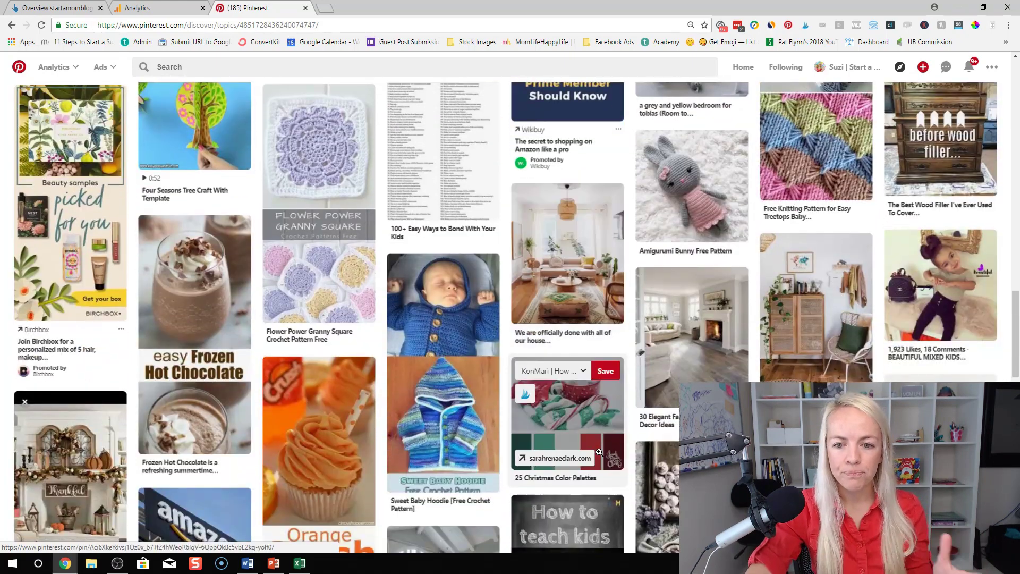
scroll(599, 451, "down", 4)
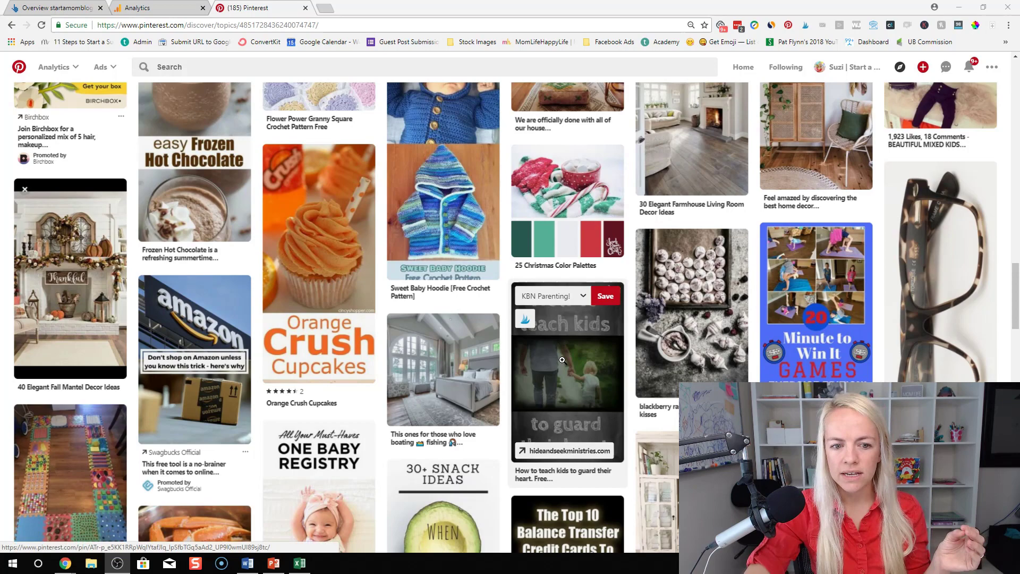
scroll(563, 360, "up", 4)
scroll(563, 361, "up", 5)
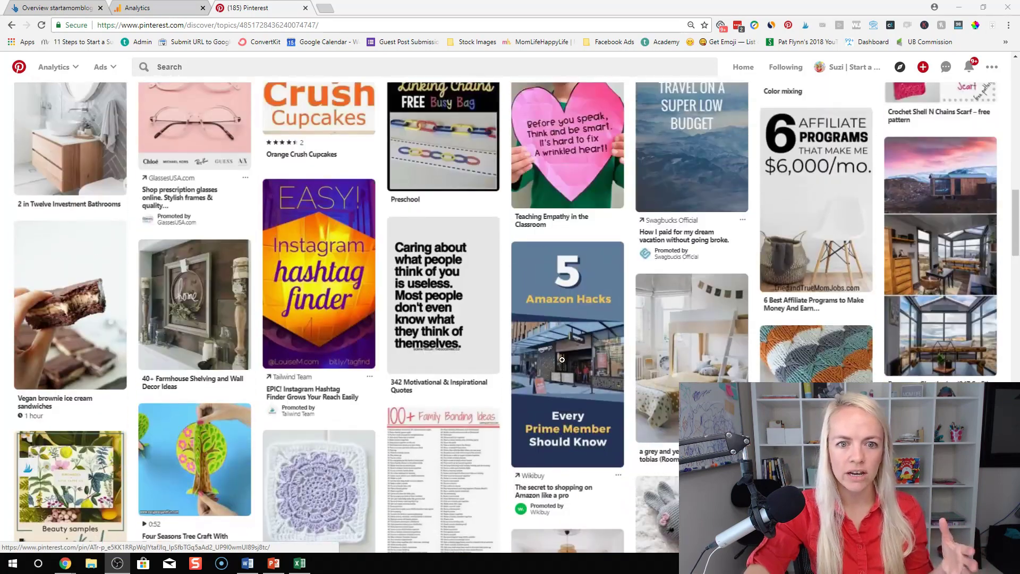
scroll(563, 361, "up", 5)
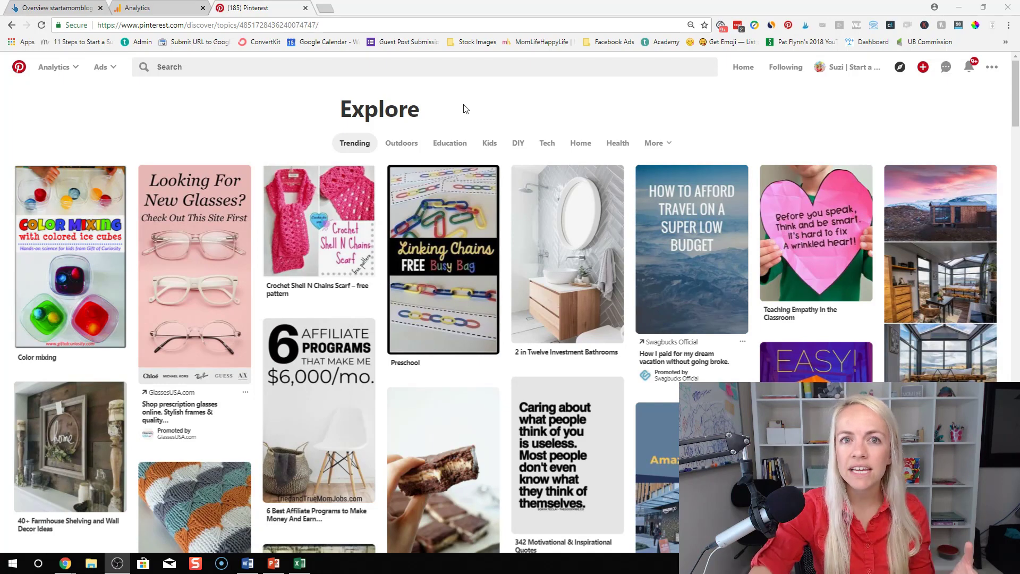
Switch Explore to Outdoors and scroll through its RV, camper and van-living topics
left_click(403, 144)
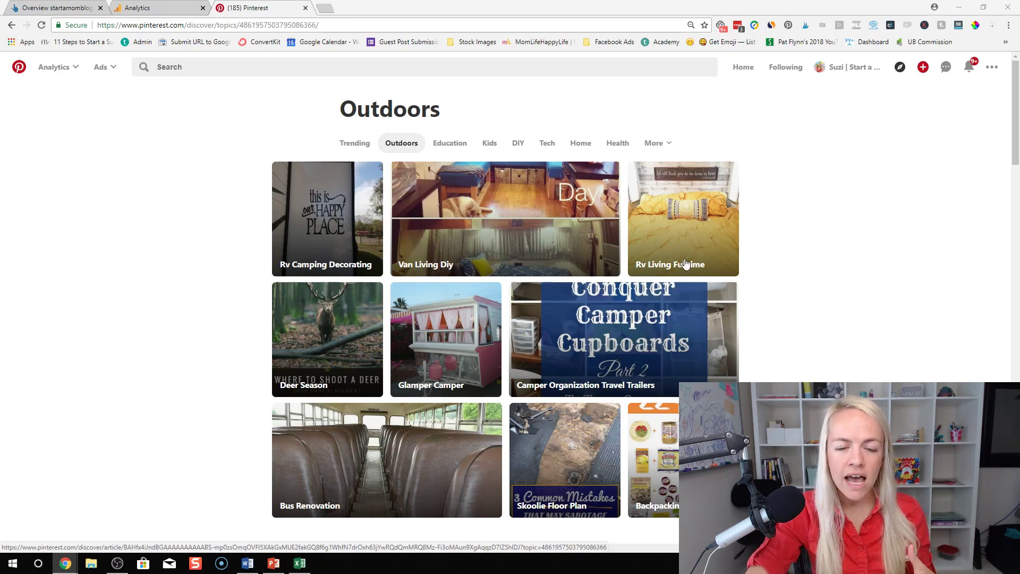
scroll(333, 234, "down", 6)
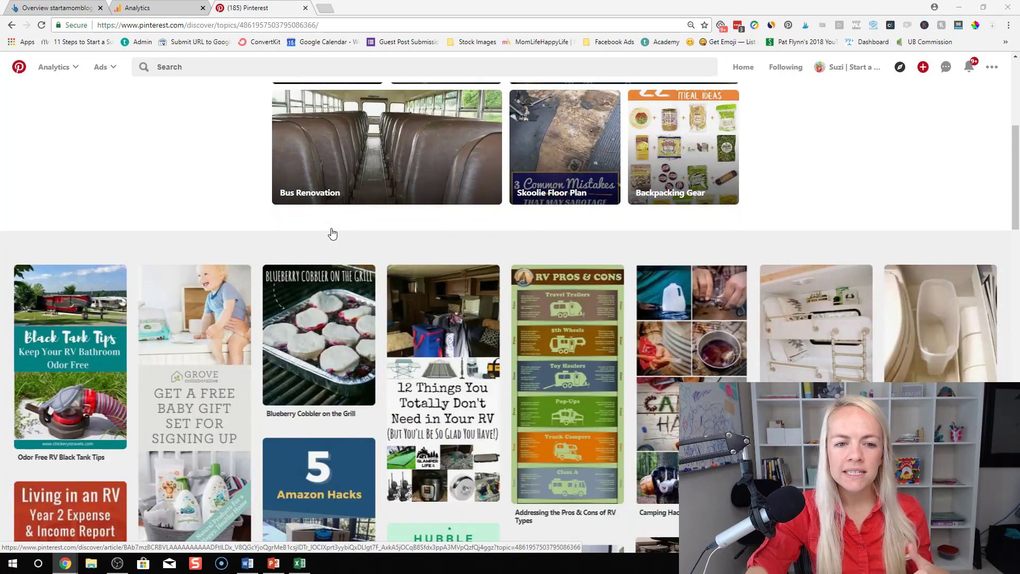
scroll(414, 302, "down", 3)
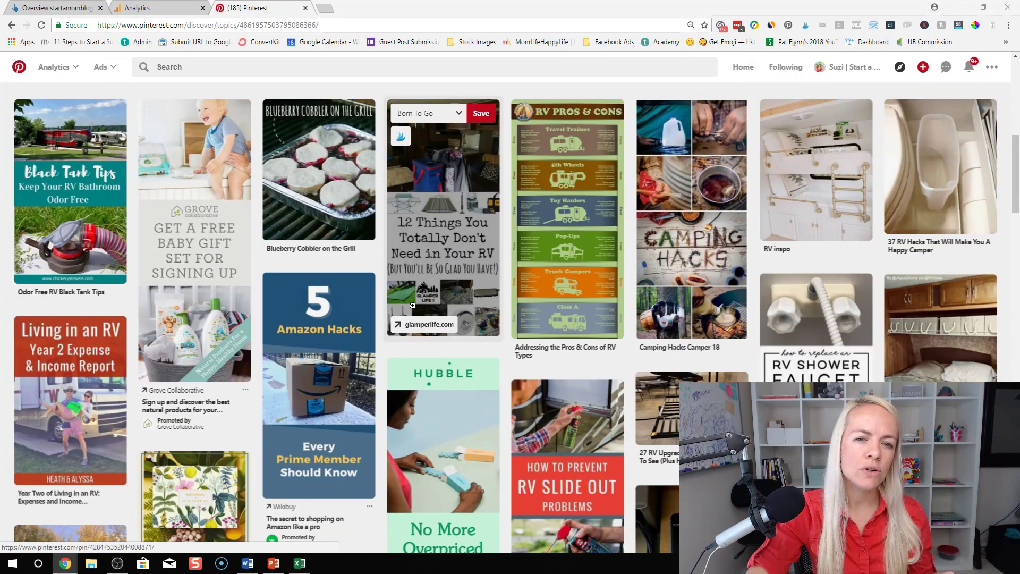
scroll(411, 313, "up", 5)
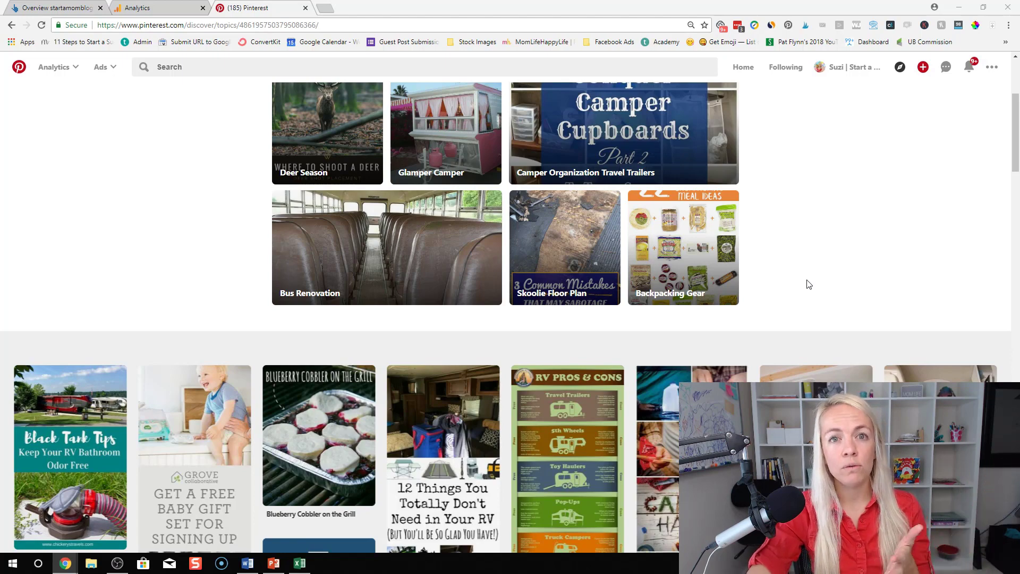
scroll(807, 285, "up", 4)
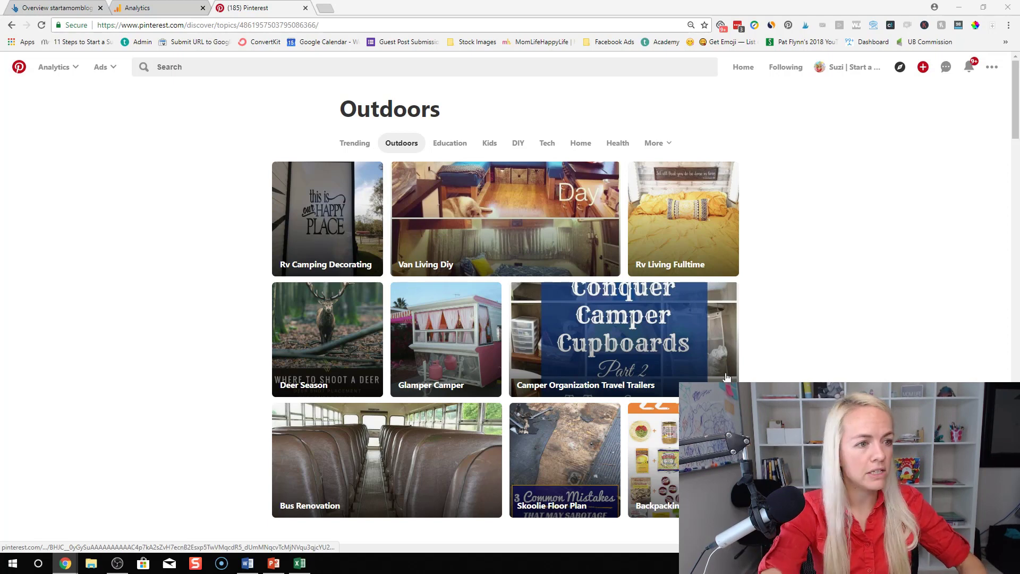
Search 'google trend' in a new tab and go to the Google Trends site
left_click(329, 9)
type("google trend")
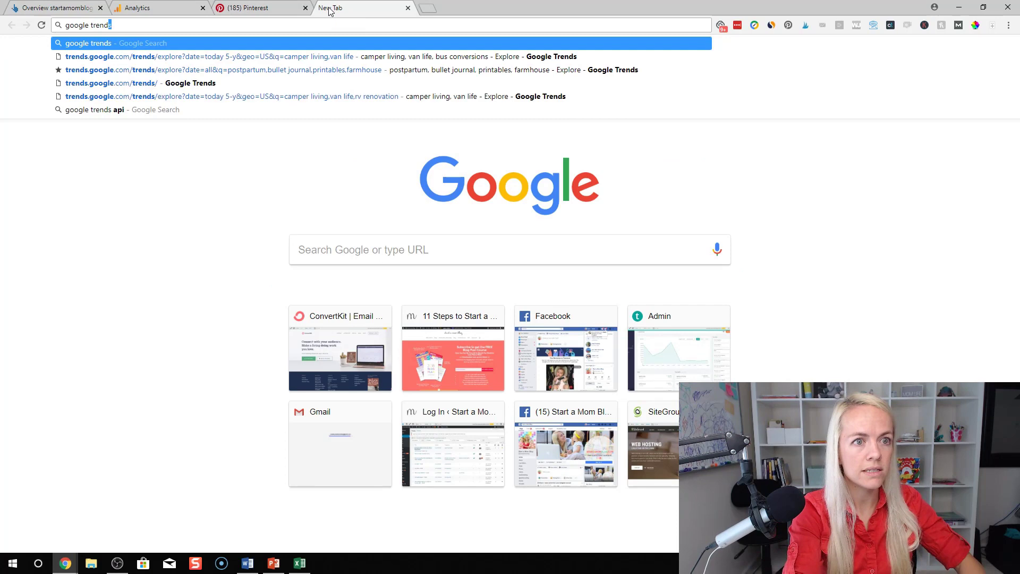
key("Return")
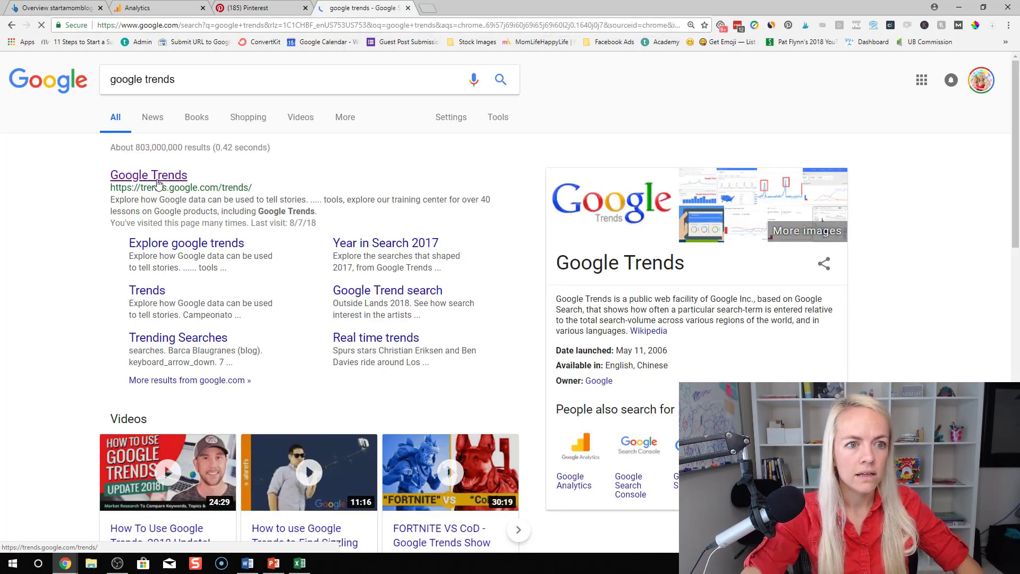
left_click(158, 184)
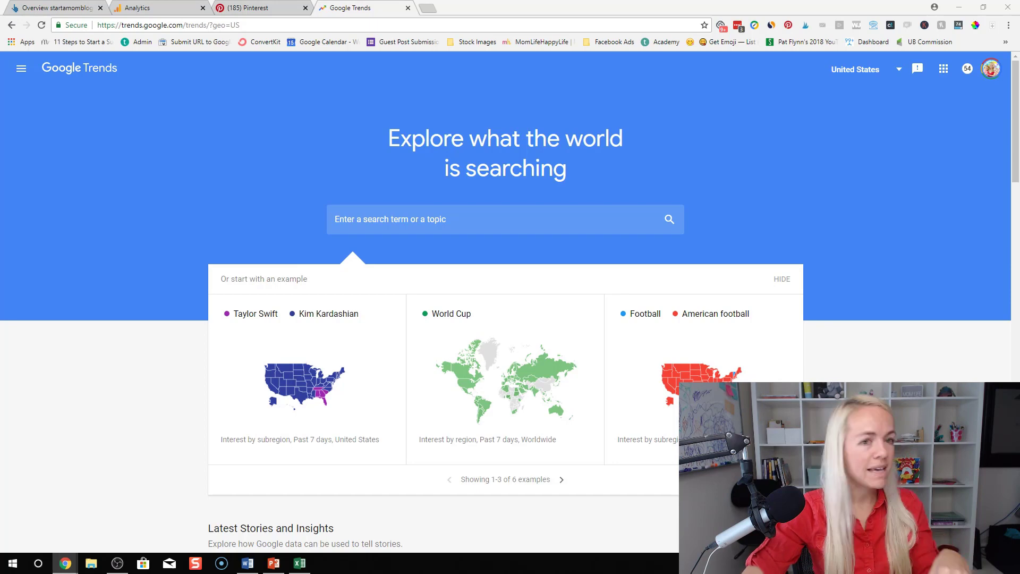
Chart 'camper living' in Google Trends over the past 5 years
left_click(407, 234)
left_click(247, 8)
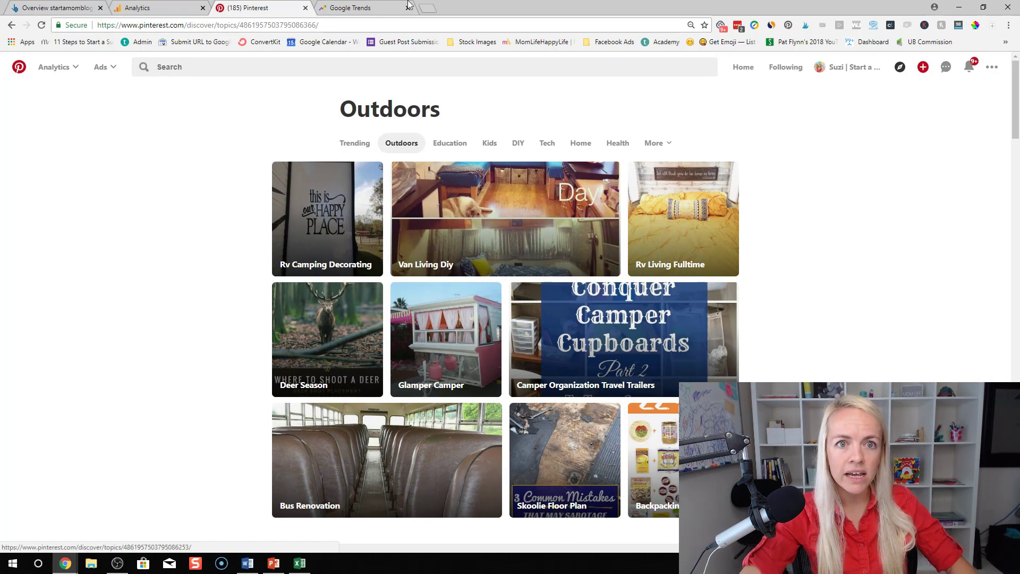
left_click(357, 8)
left_click(423, 228)
type("camper living")
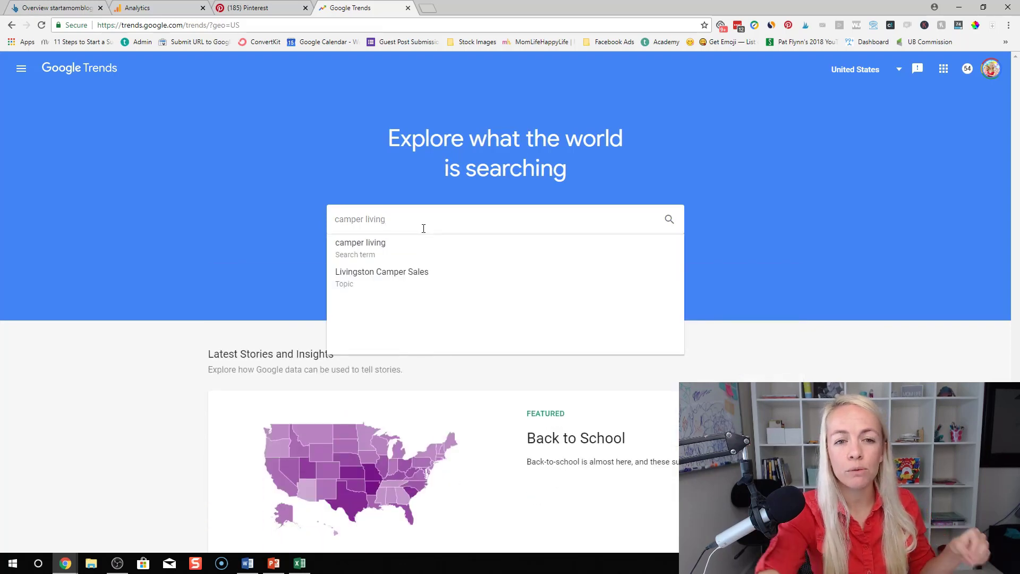
left_click(403, 248)
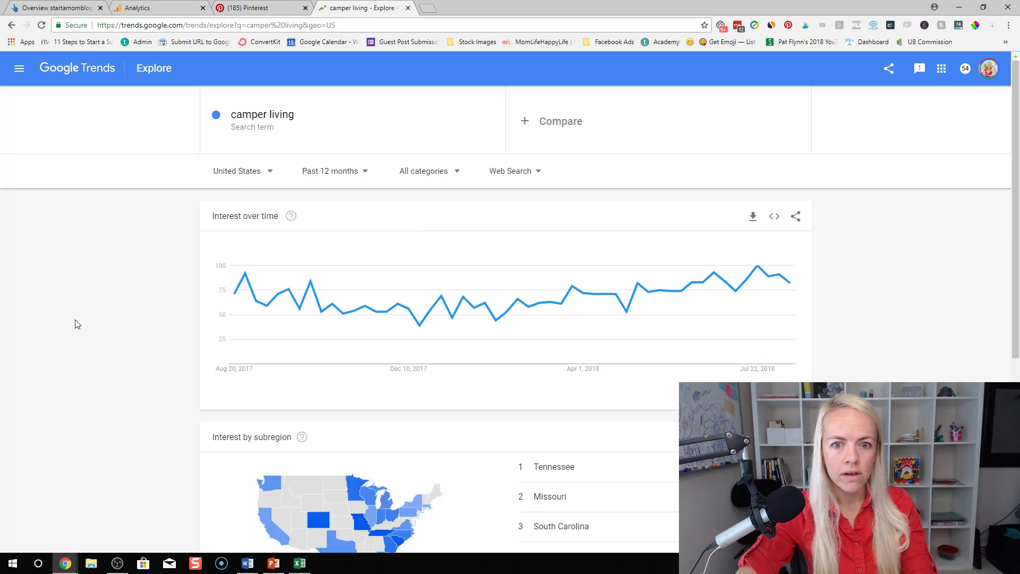
left_click(313, 171)
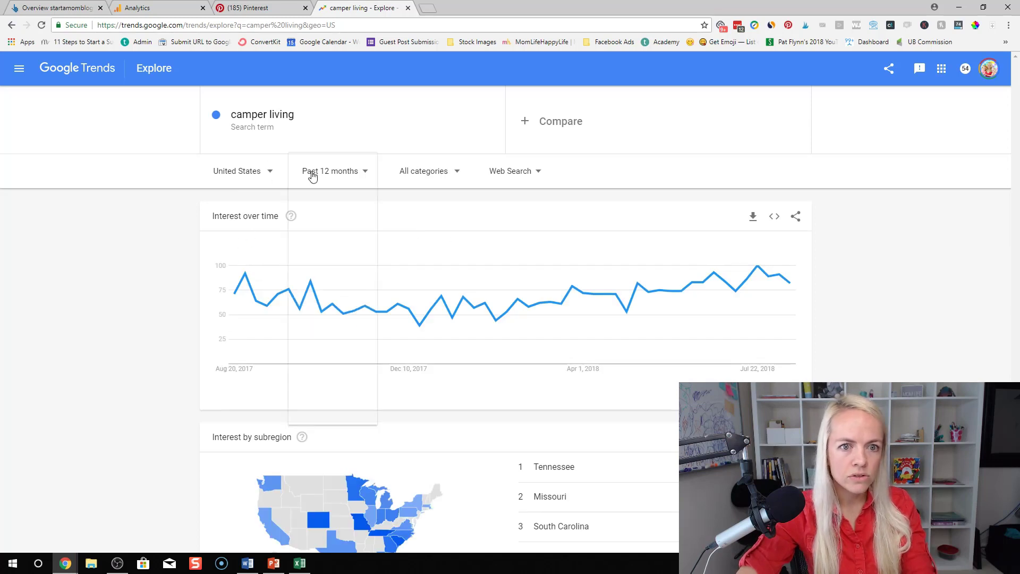
left_click(325, 352)
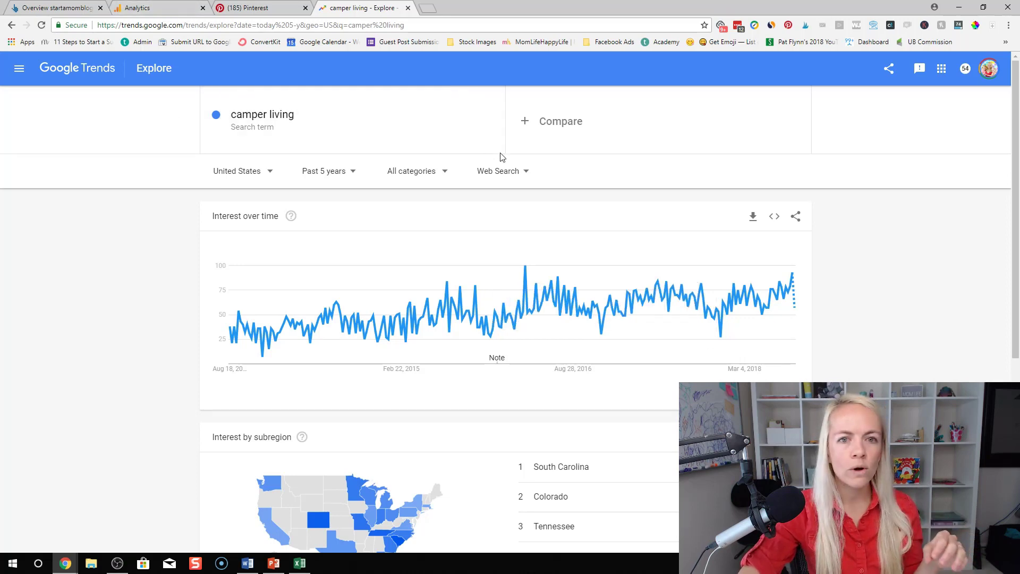
Add 'van life' as a comparison against 'camper living', then return to Pinterest
left_click(244, 10)
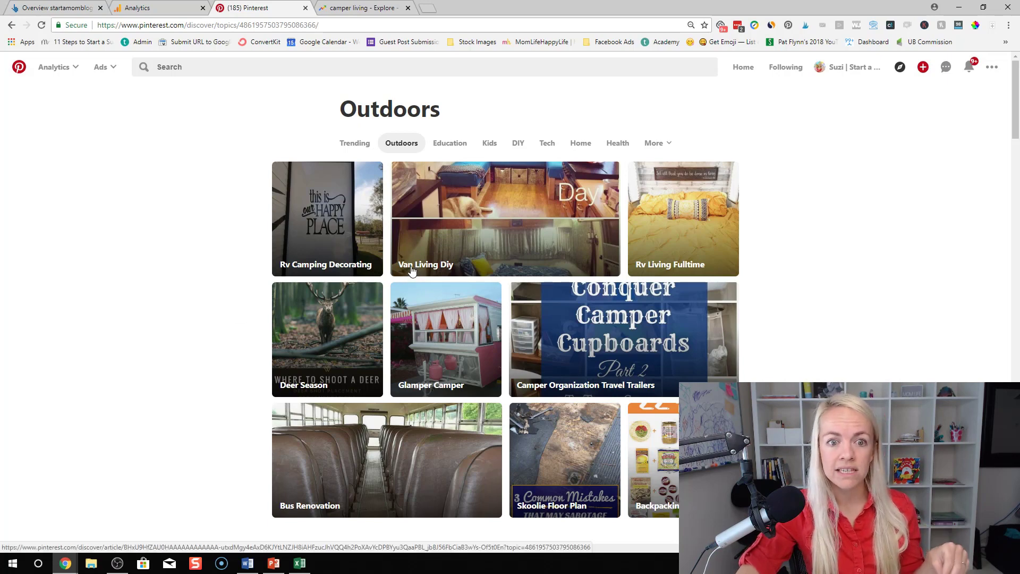
left_click(372, 8)
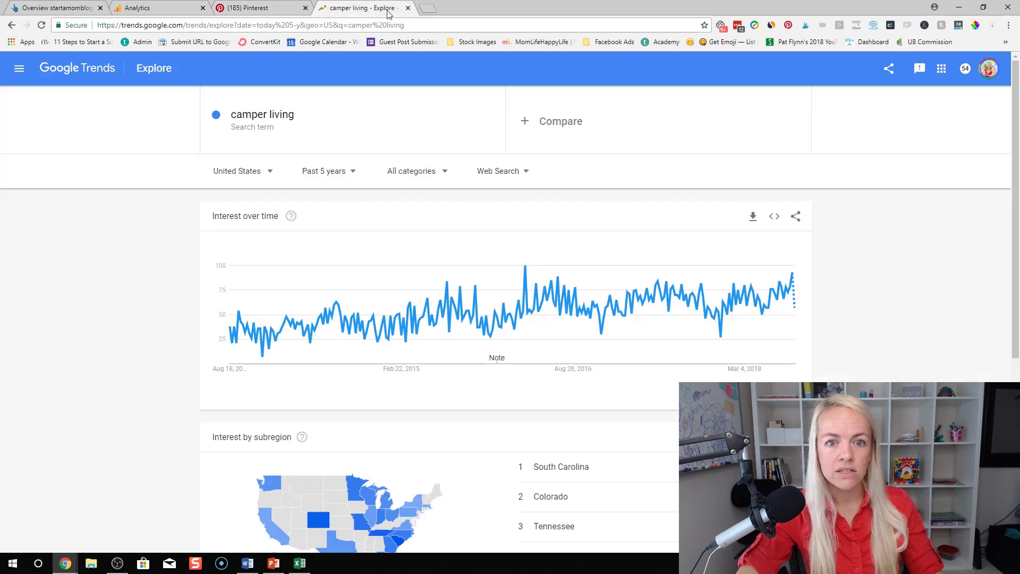
left_click(558, 135)
type("van life")
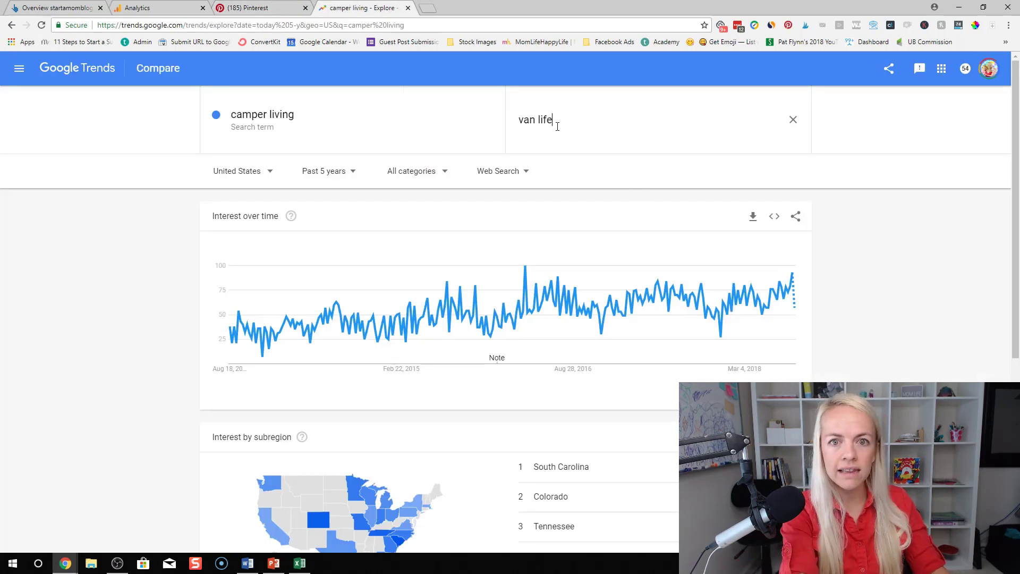
key("Return")
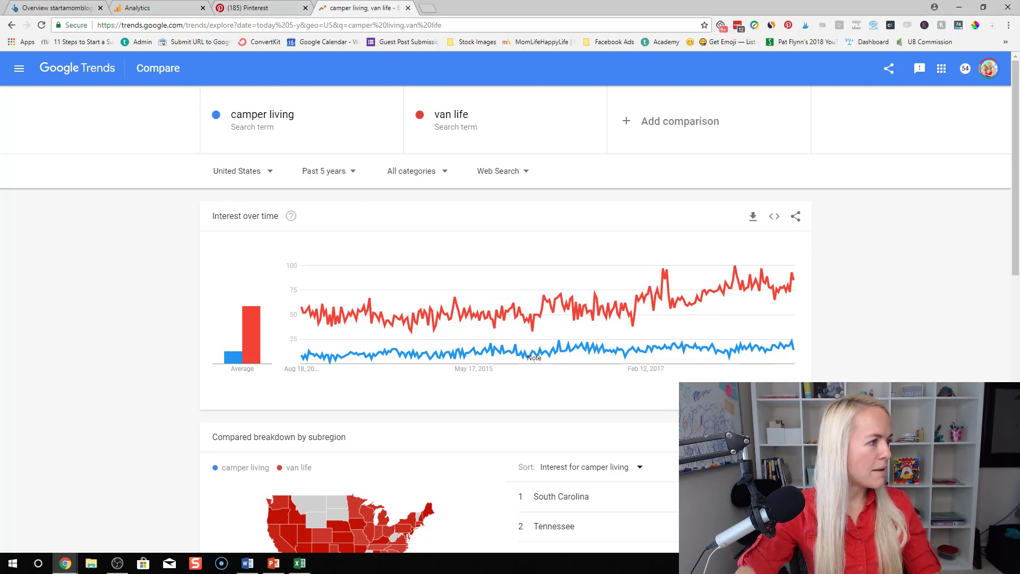
left_click(246, 7)
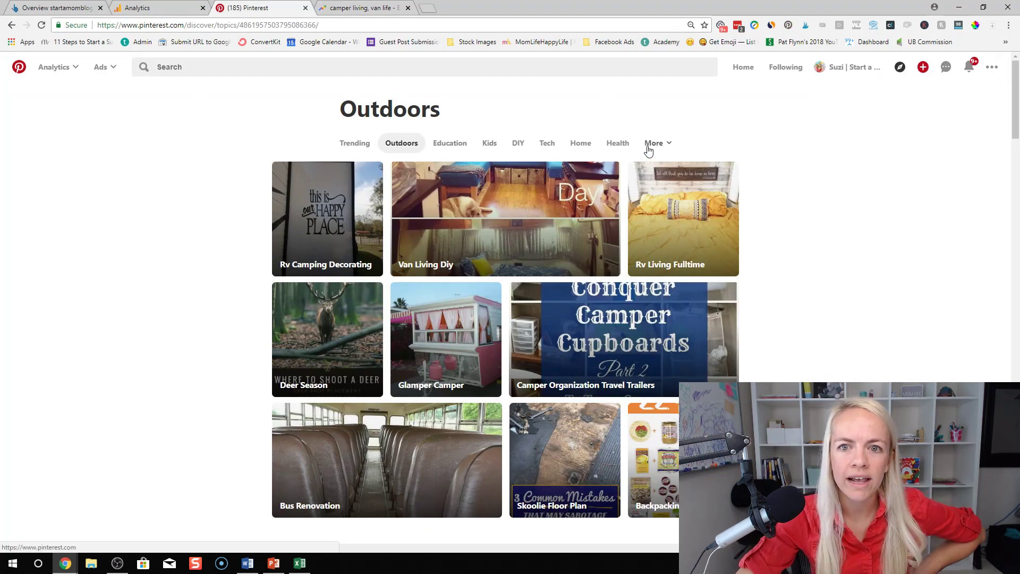
View Pinterest's Health topics, then the Food topics from the More list
left_click(618, 144)
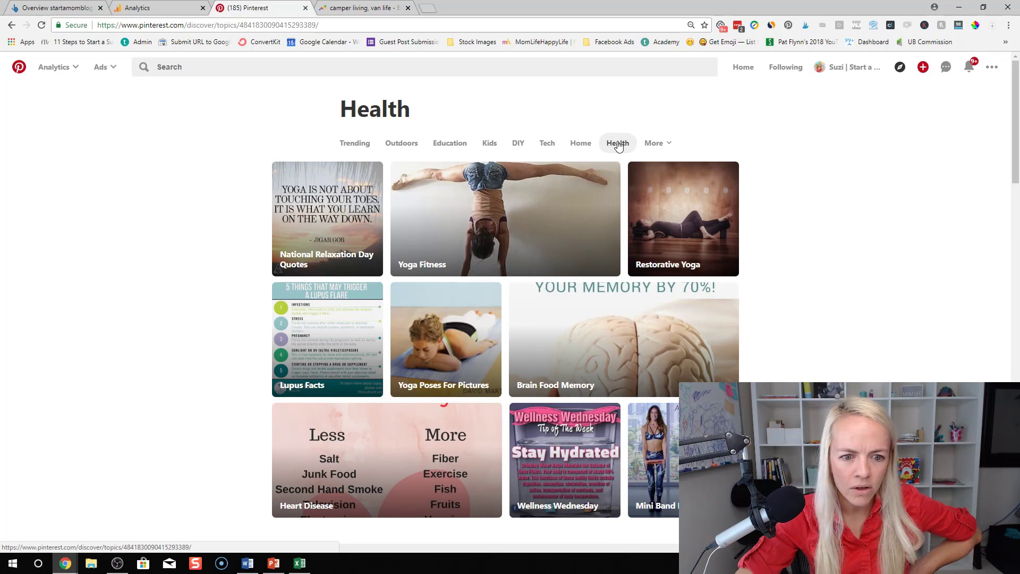
left_click(657, 145)
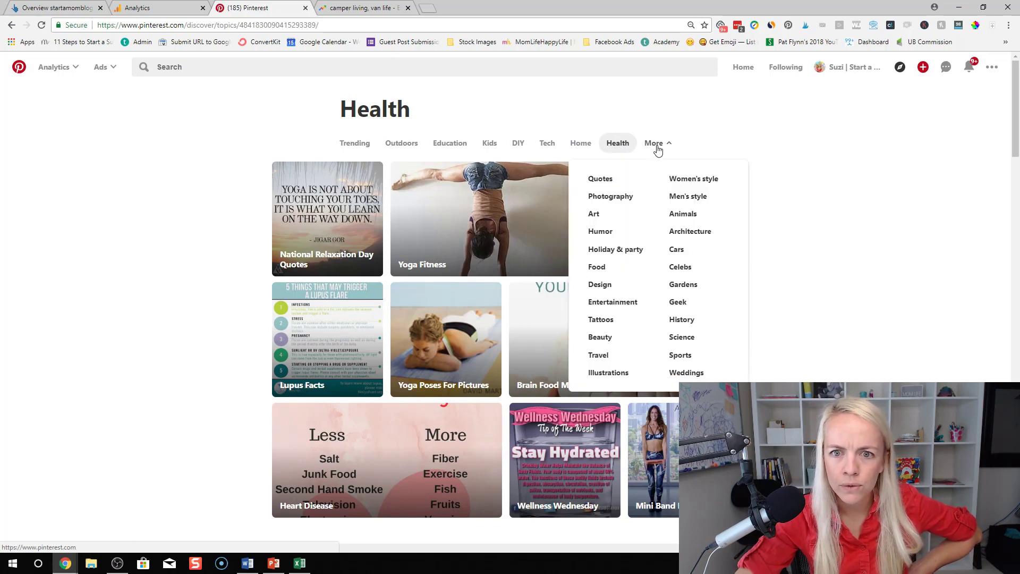
left_click(597, 266)
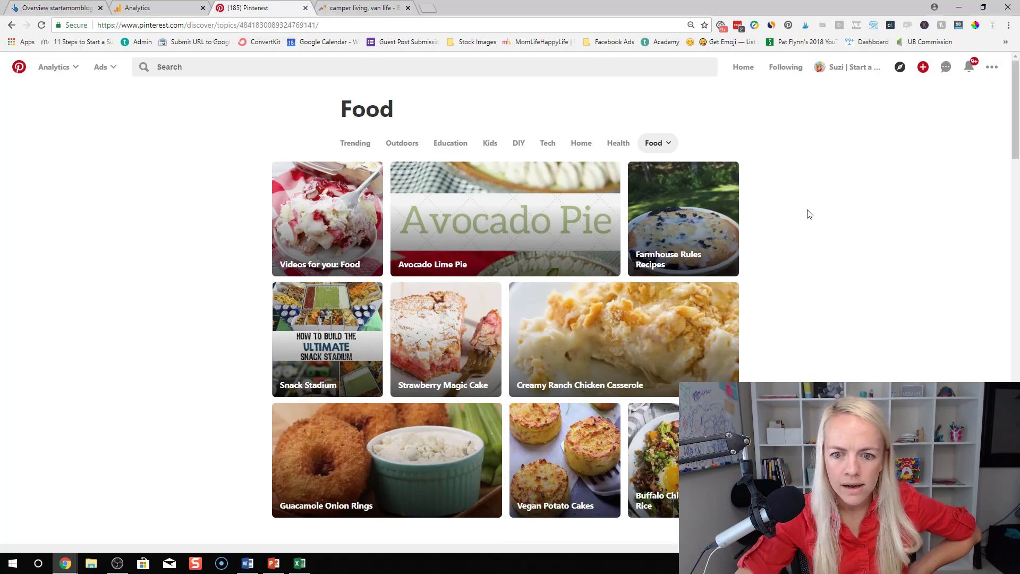
scroll(807, 213, "down", 4)
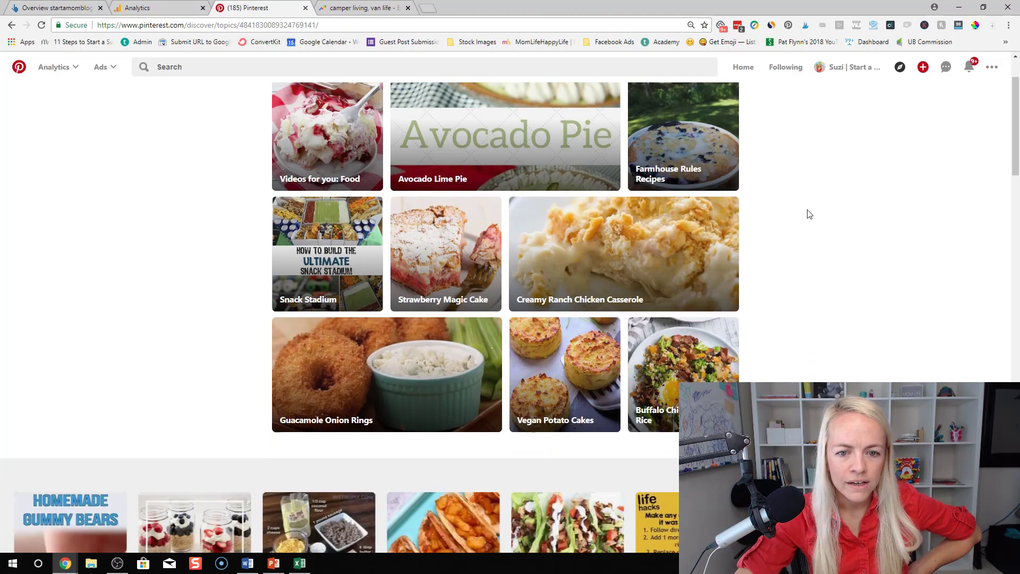
scroll(808, 212, "up", 4)
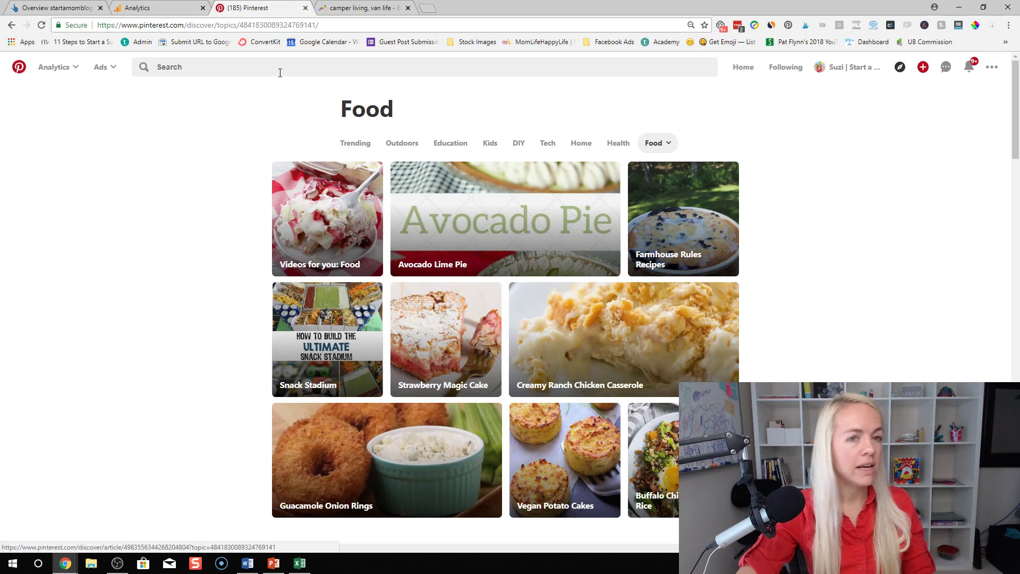
Remove 'van life' and replace 'camper living' with 'fat bomb' in Trends
left_click(350, 5)
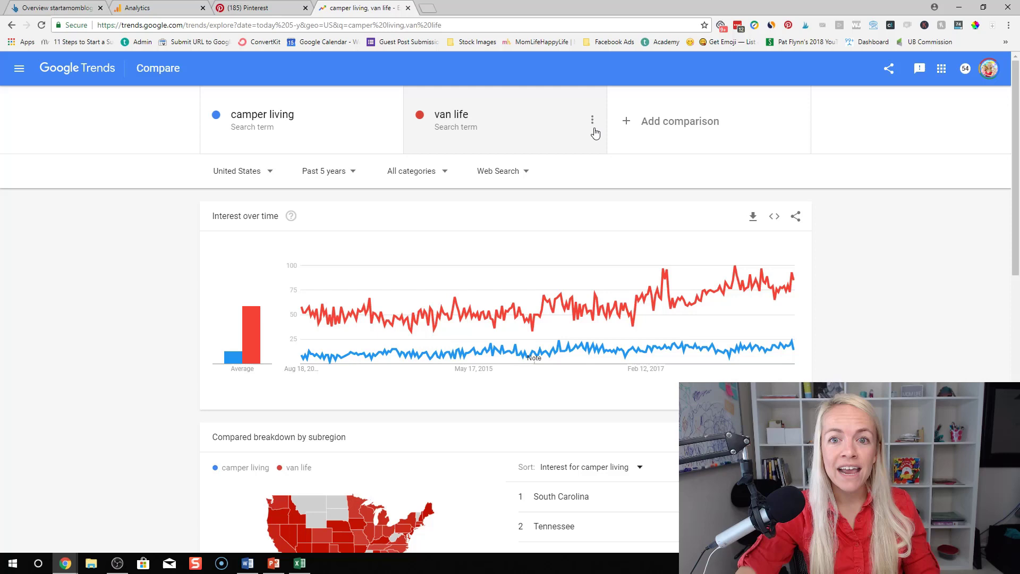
left_click(593, 120)
left_click(548, 121)
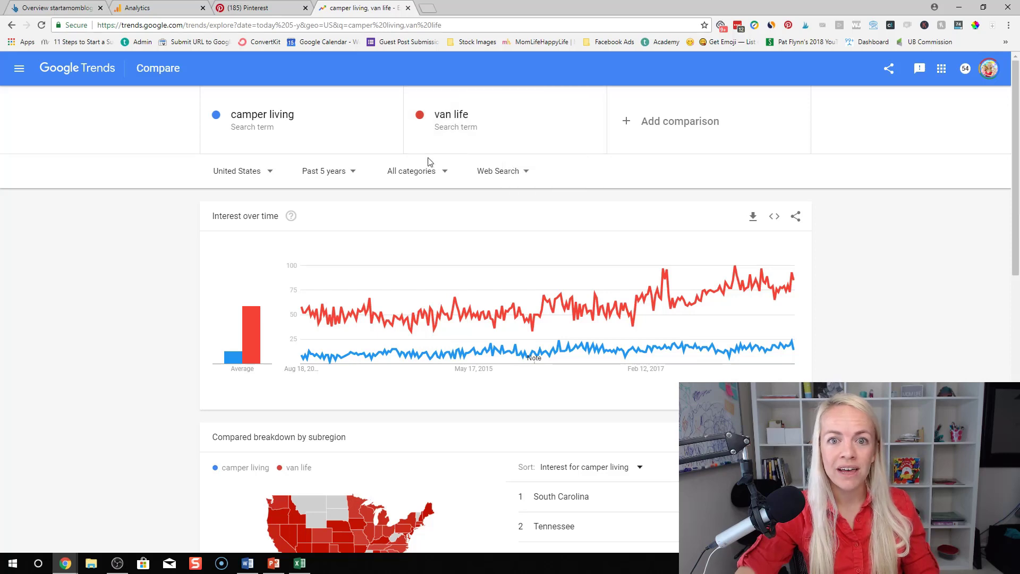
left_click(338, 124)
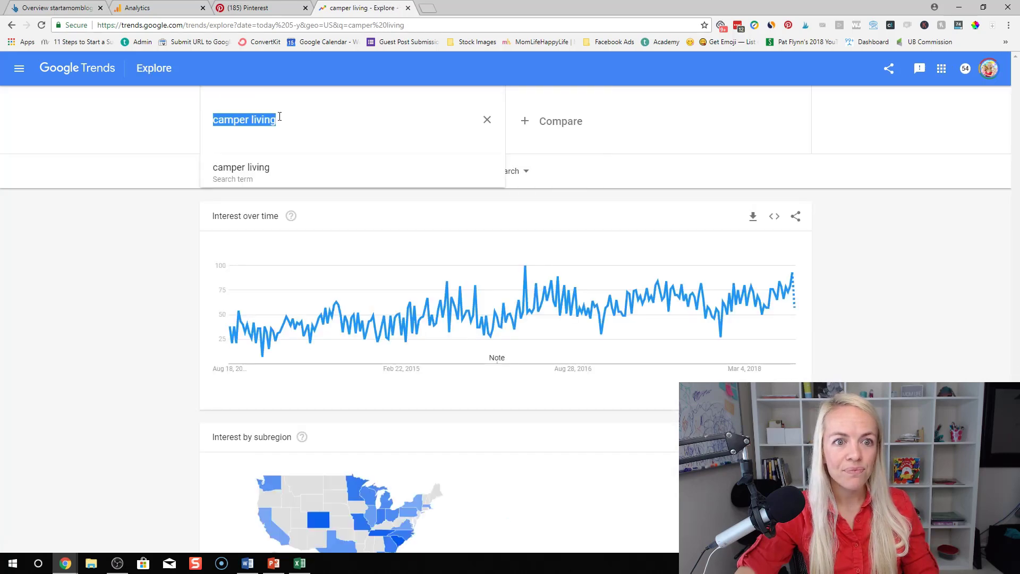
type("fat bomb")
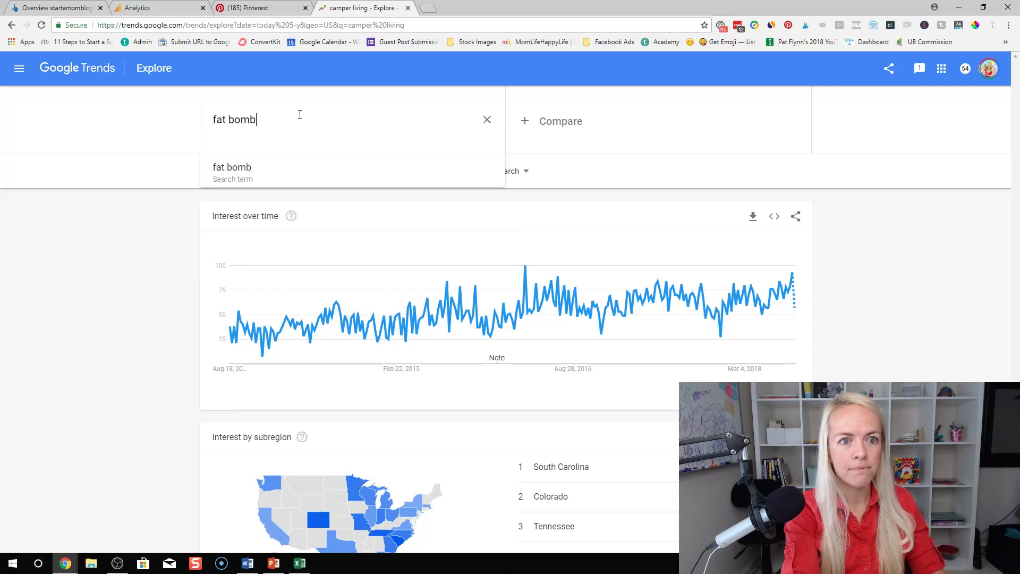
key("Return")
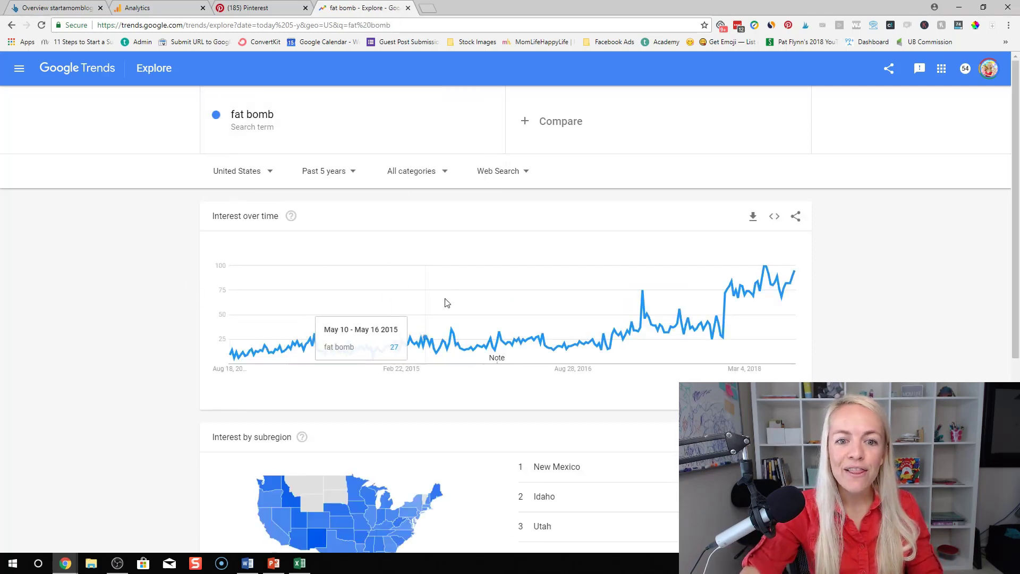
Switch the time range to Past 12 months, then back to Past 5 years
left_click(335, 174)
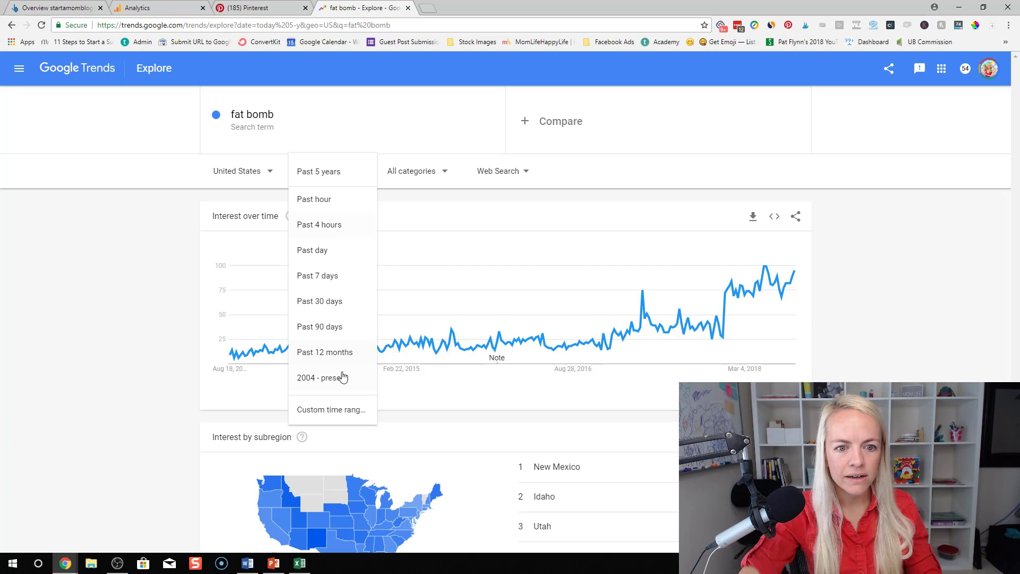
left_click(342, 354)
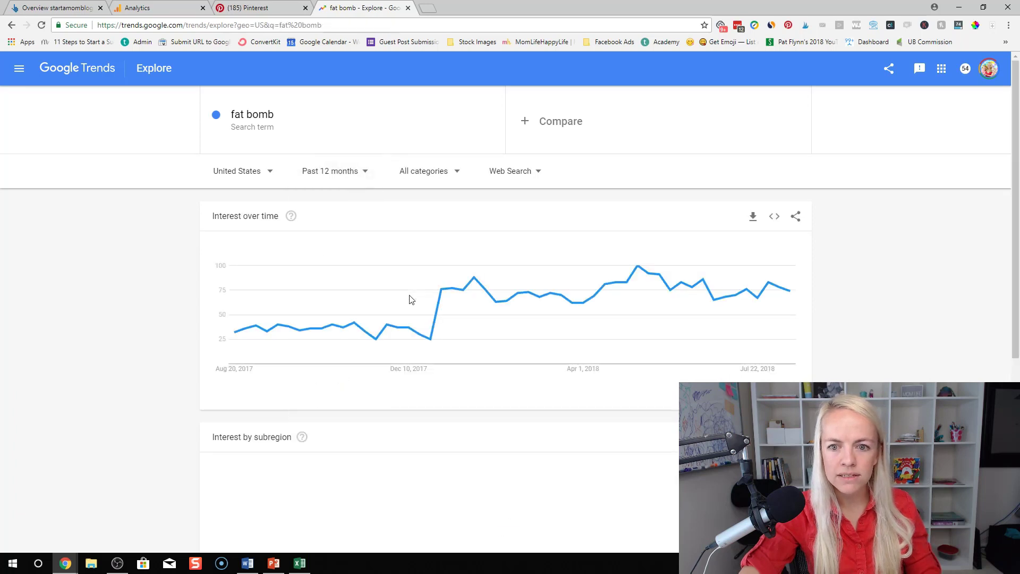
left_click(352, 170)
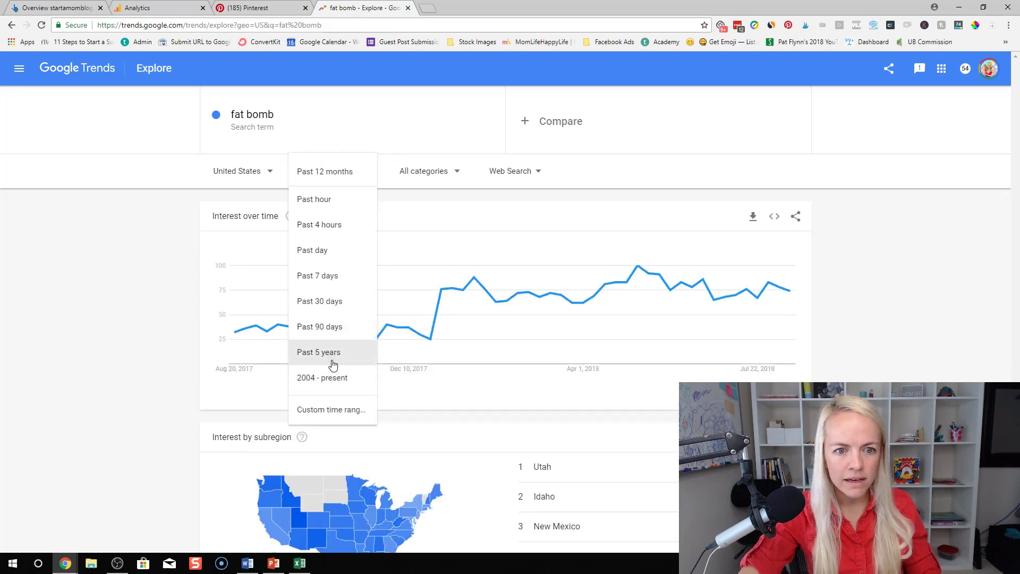
left_click(335, 355)
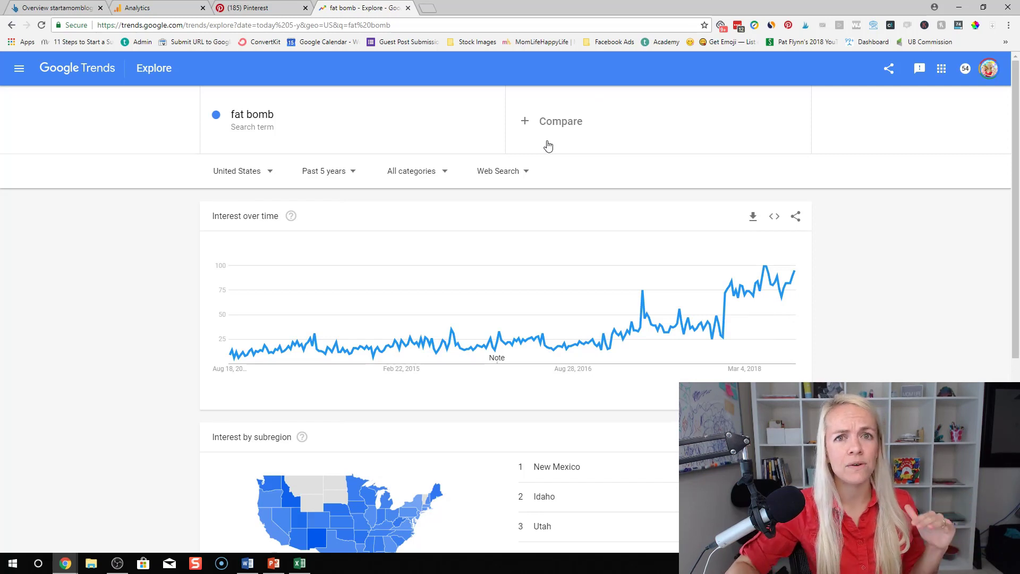
Add 'keto' as a comparison term alongside 'fat bomb'
left_click(547, 123)
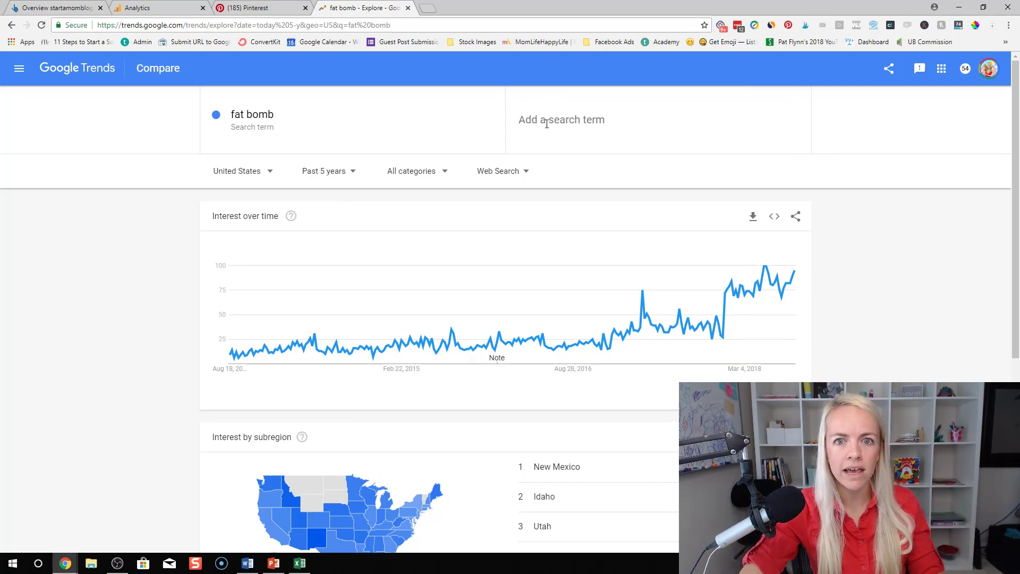
type("keto")
key("Return")
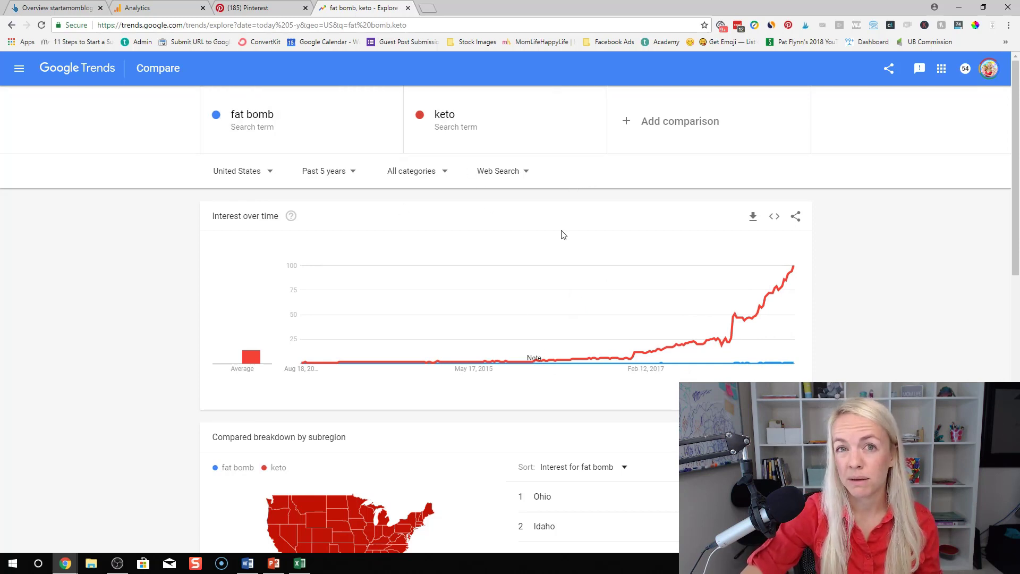
Return to Pinterest's Food topics and glance over the other topic categories list
left_click(268, 8)
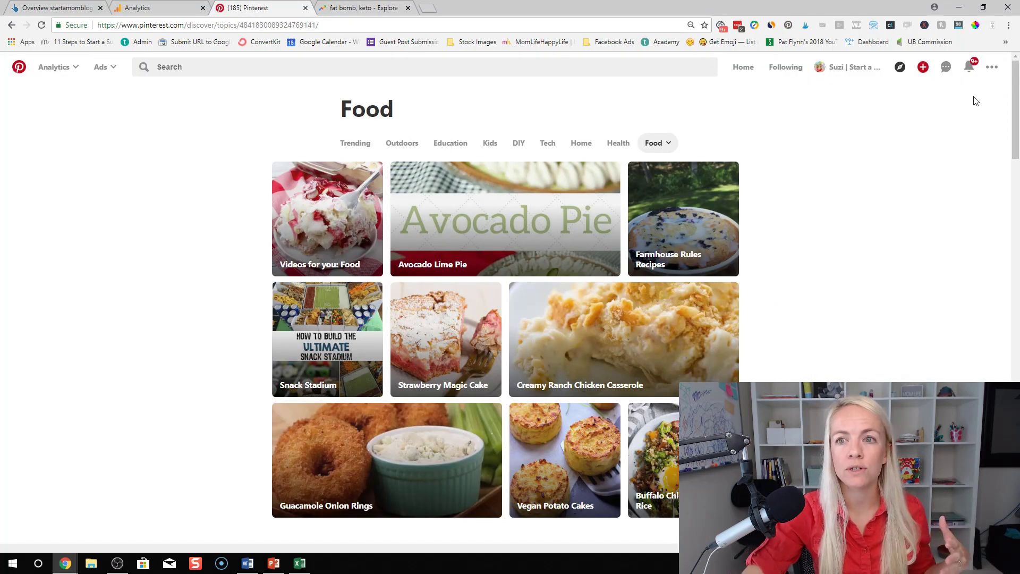
left_click(663, 145)
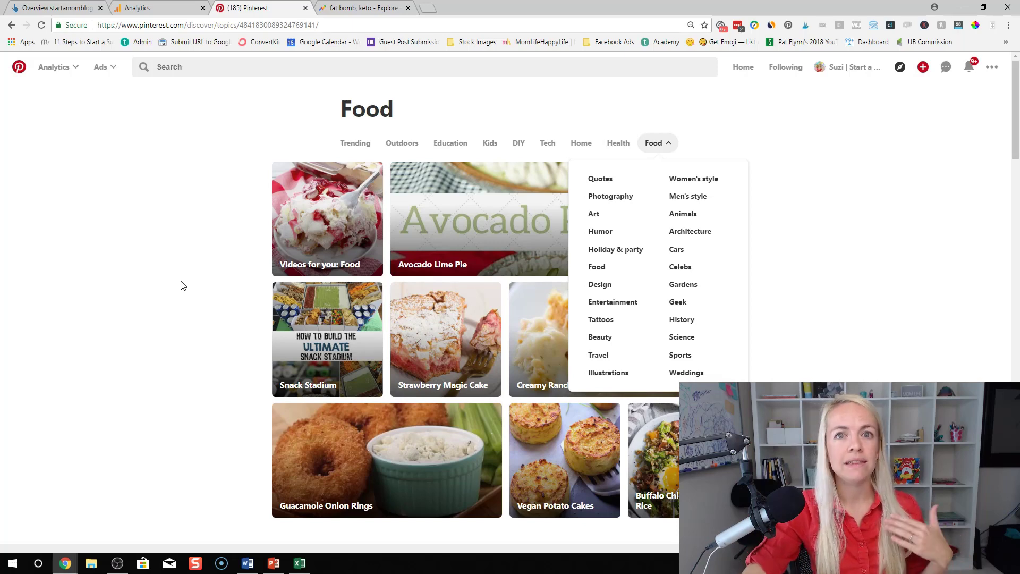
left_click(181, 286)
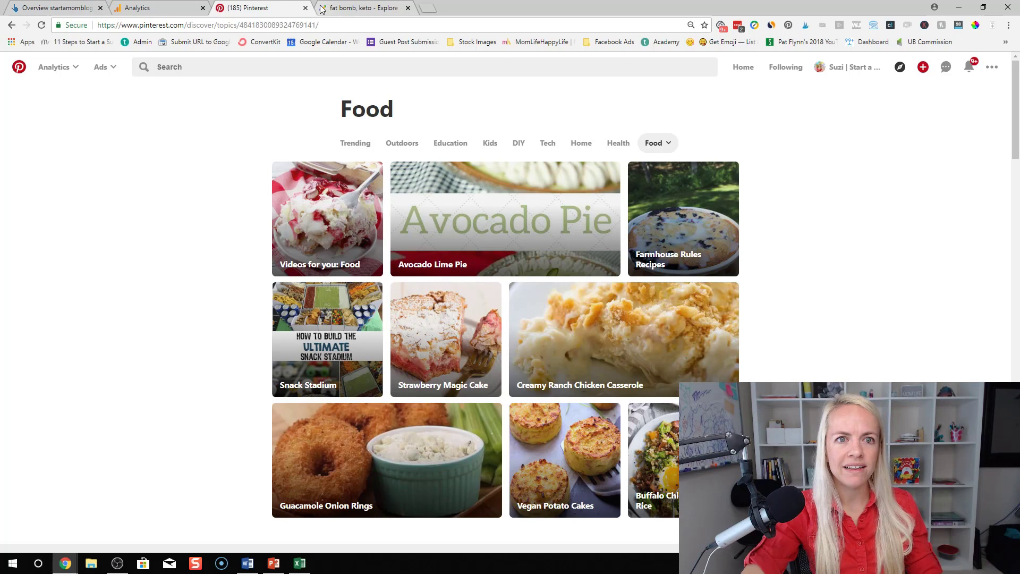
In Google Trends, remove keto from the fat bomb comparison and search 'letter board' on its own
left_click(344, 8)
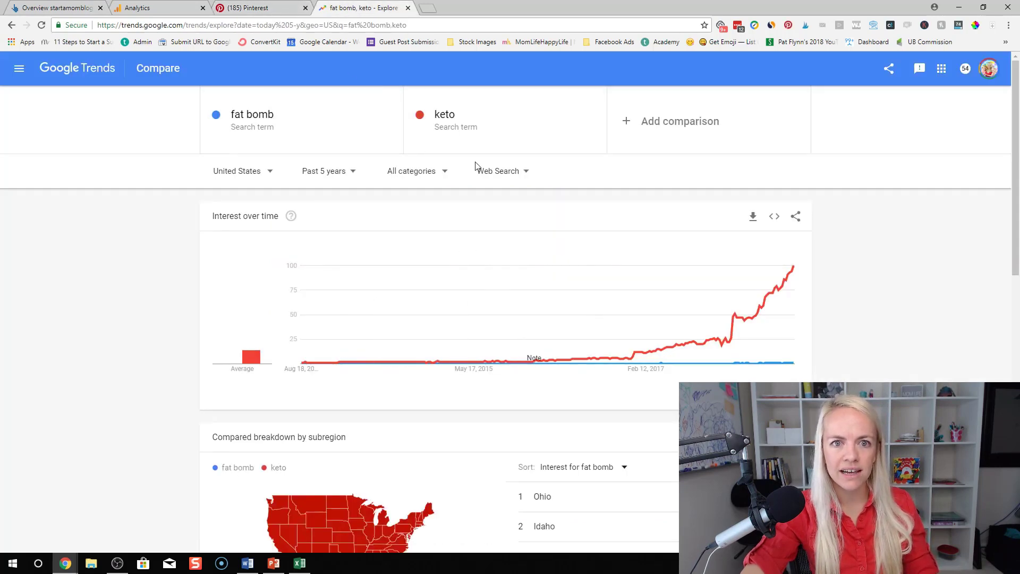
left_click(593, 124)
left_click(550, 121)
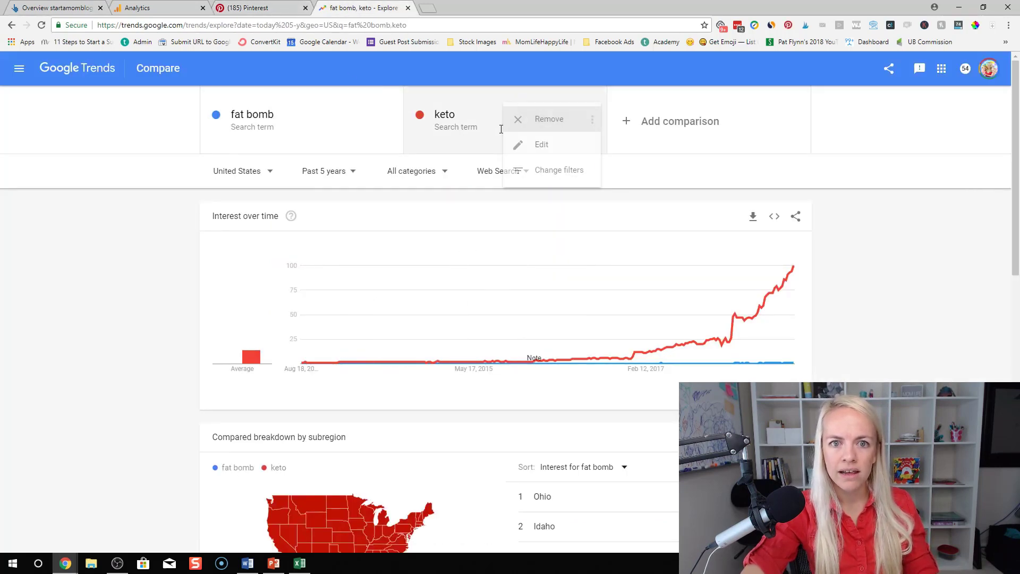
left_click(317, 122)
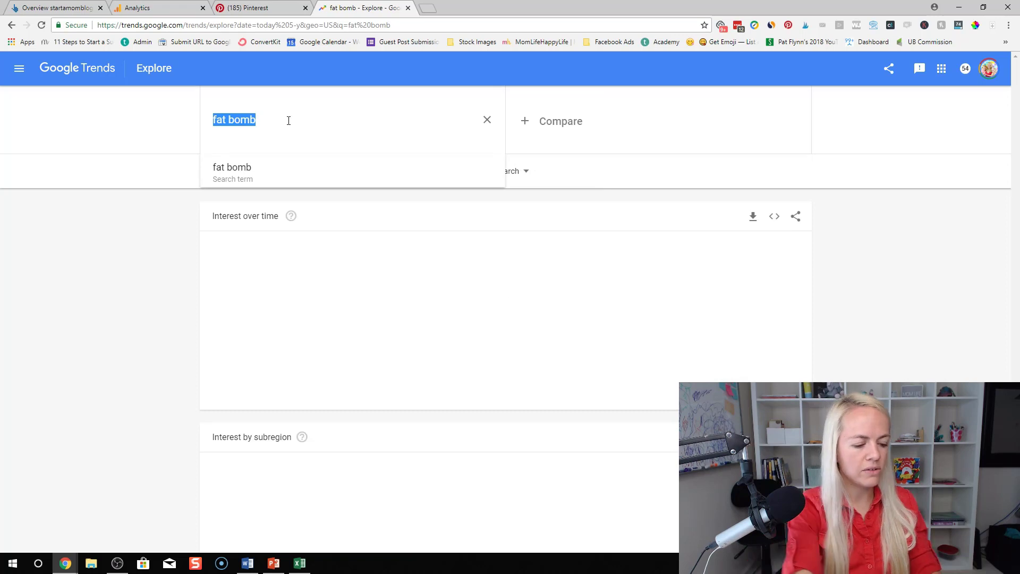
type("letter board")
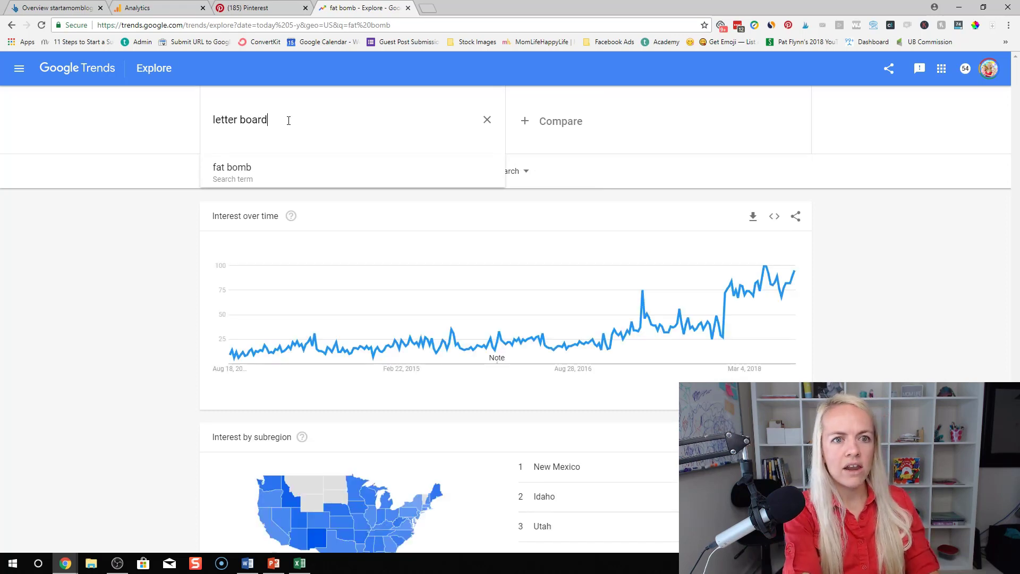
key("Return")
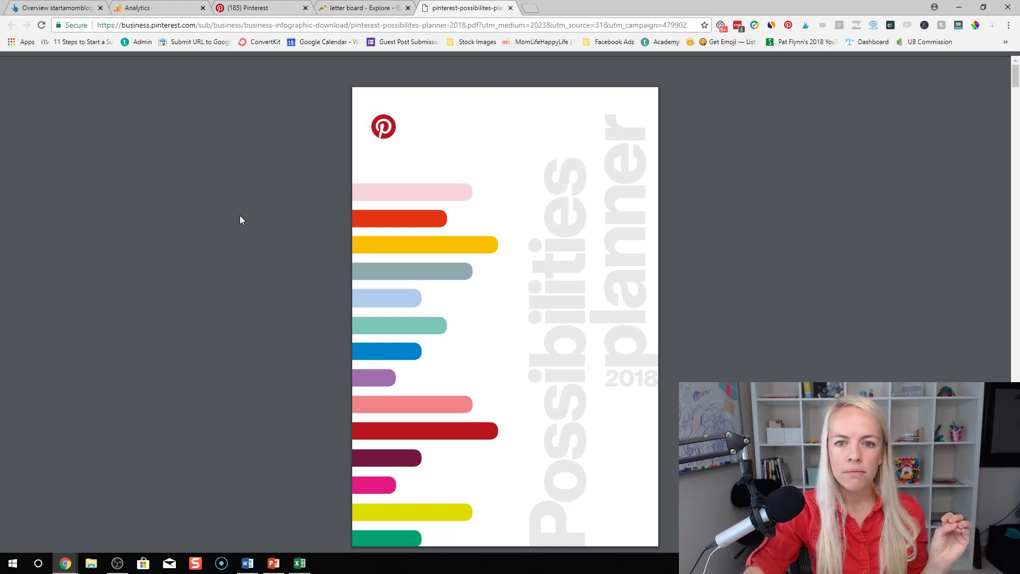
Scroll the planner past the statistics page to page 4's 'Interest spikes early on Pinterest' calendar
scroll(240, 215, "down", 2)
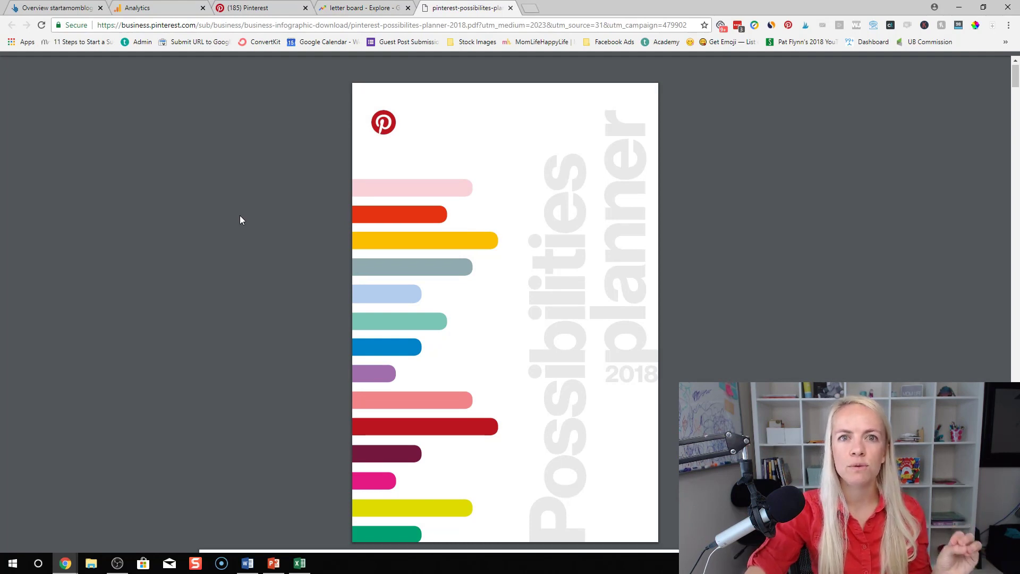
scroll(240, 215, "down", 7)
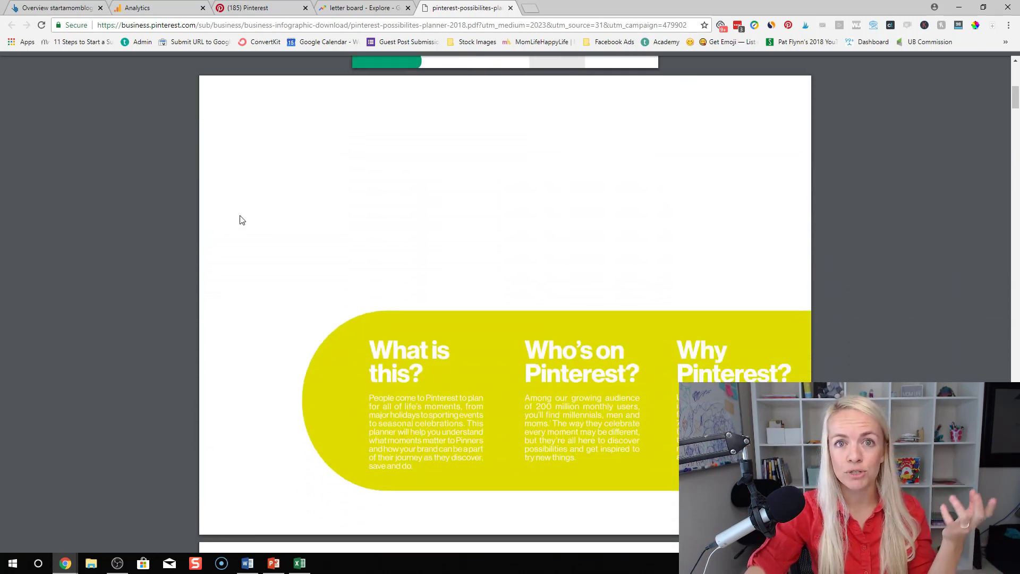
scroll(240, 220, "down", 8)
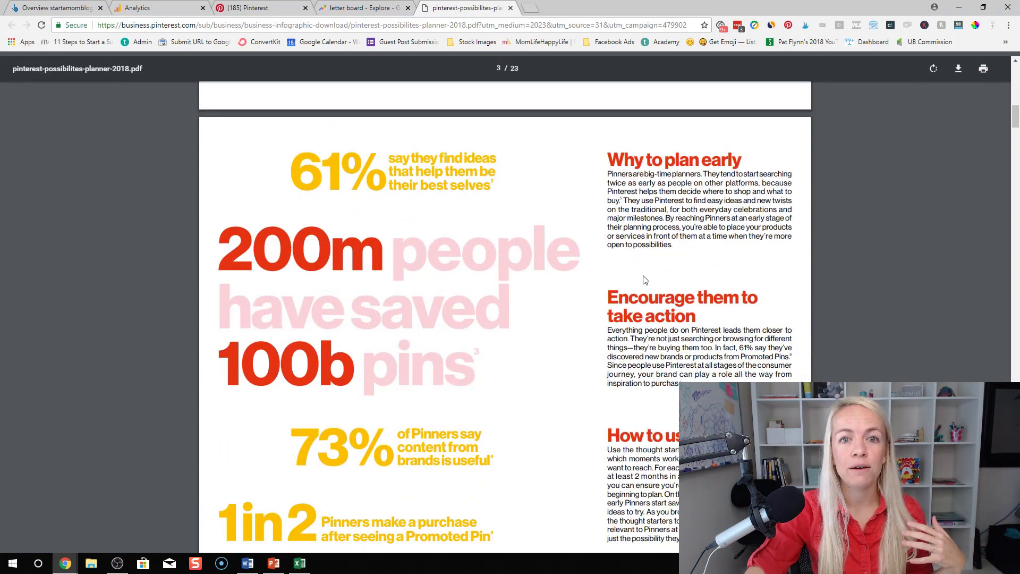
scroll(515, 319, "down", 1)
scroll(514, 319, "down", 1)
scroll(518, 320, "up", 1)
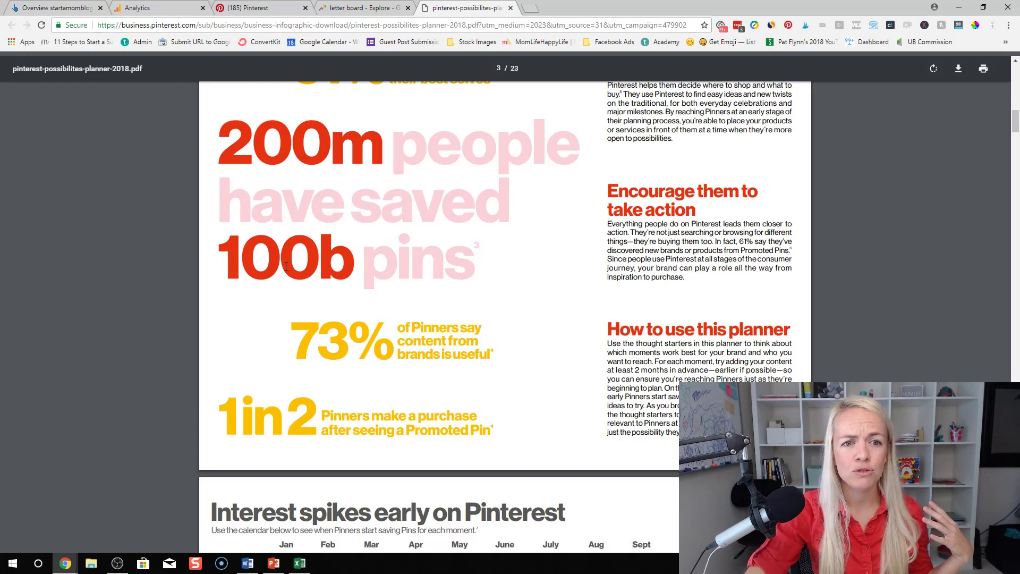
scroll(376, 281, "down", 7)
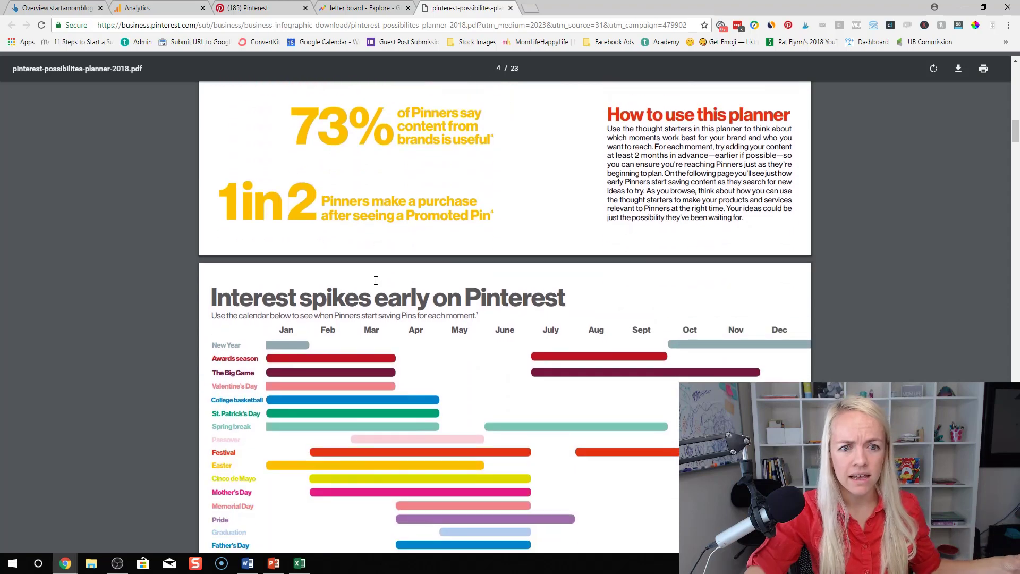
scroll(507, 223, "up", 1)
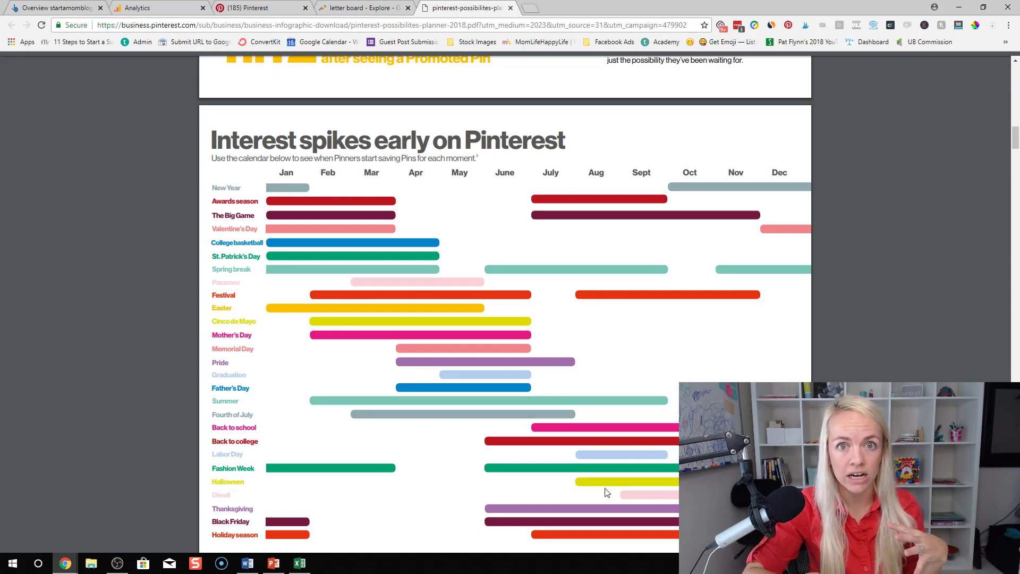
Scroll through the planner's January–June pages of popular search terms to Mother's Day
scroll(608, 492, "down", 7)
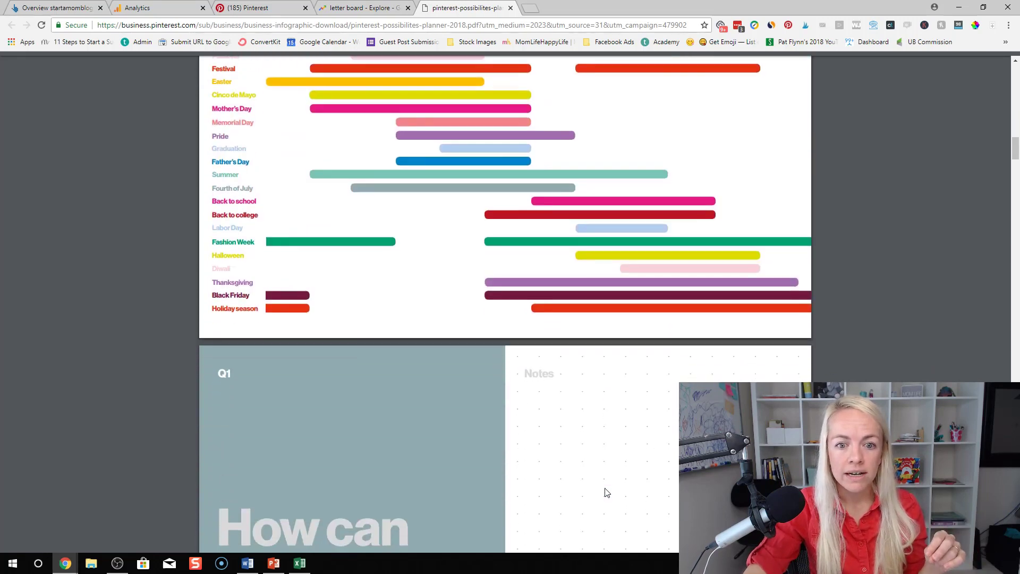
scroll(607, 492, "down", 9)
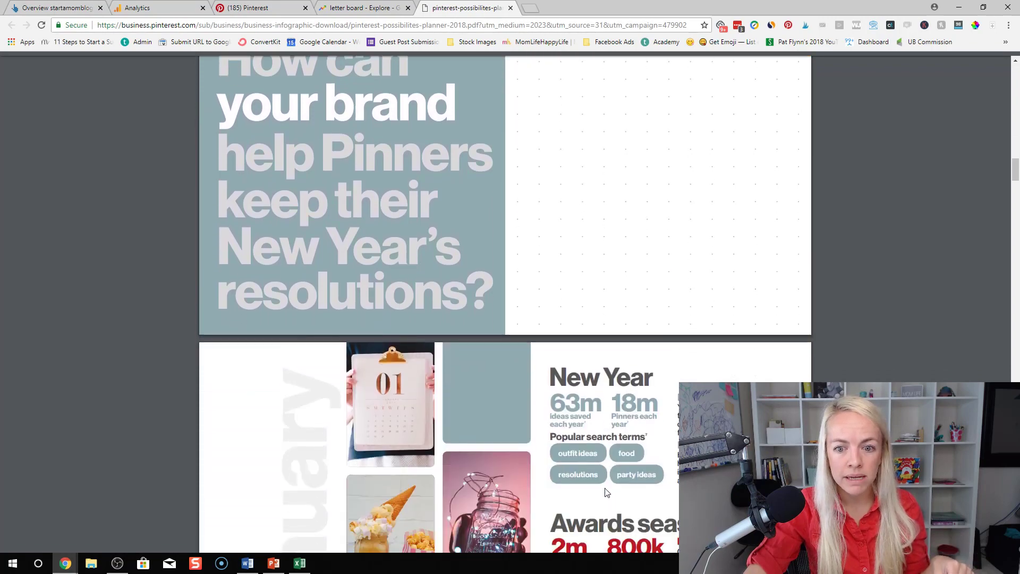
scroll(608, 493, "down", 2)
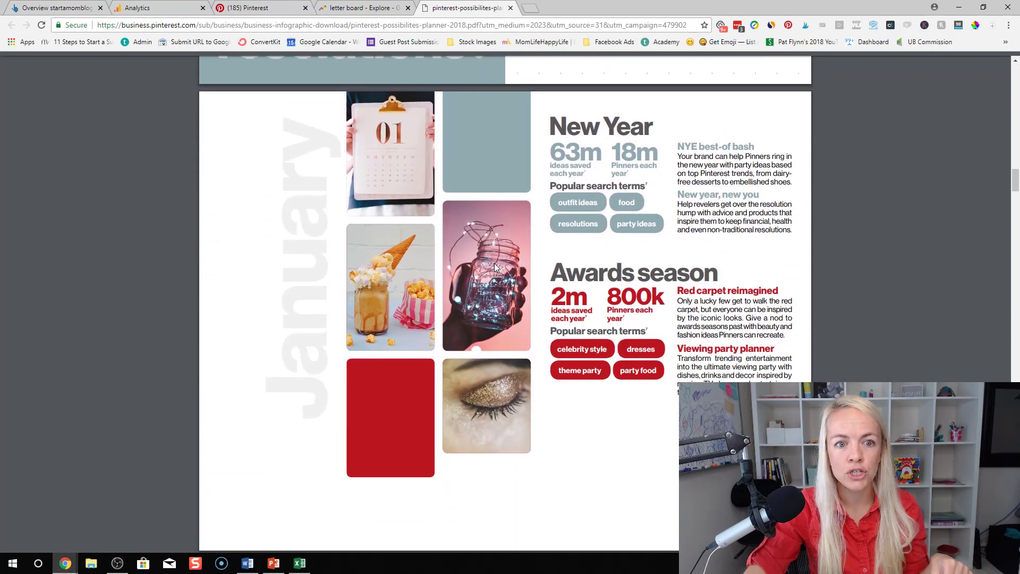
scroll(495, 268, "up", 2)
scroll(277, 244, "down", 15)
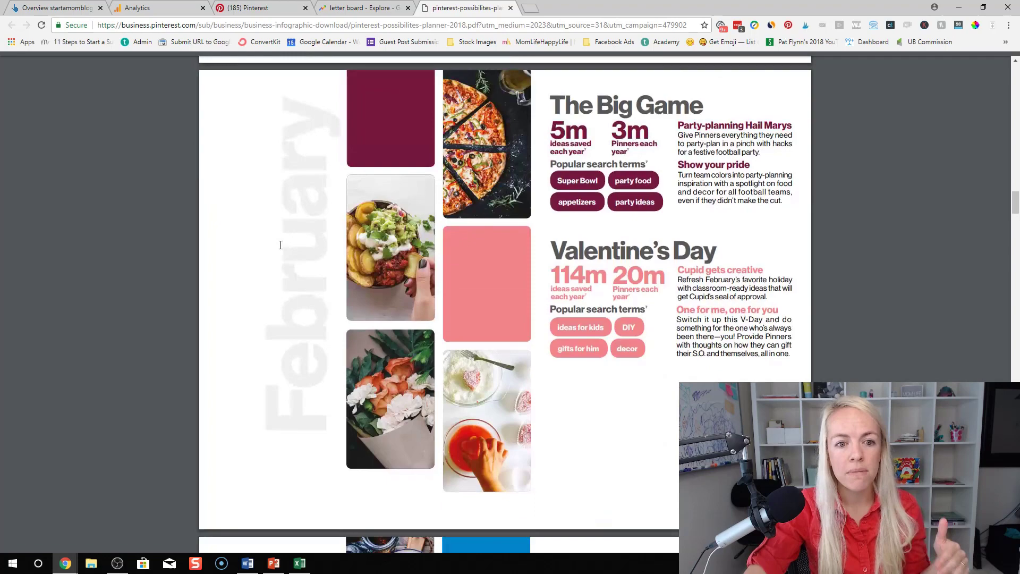
scroll(282, 251, "down", 13)
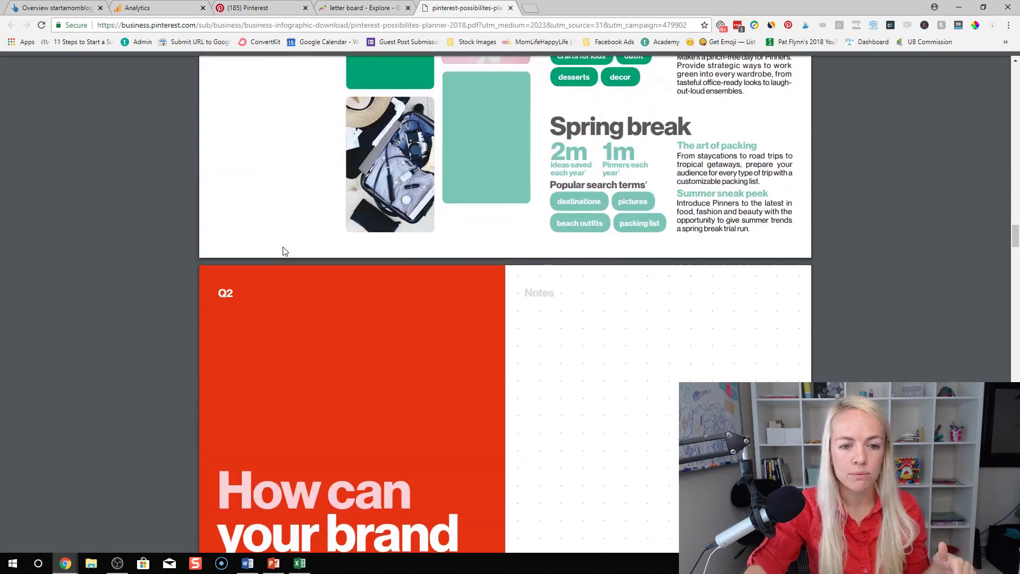
scroll(282, 251, "down", 10)
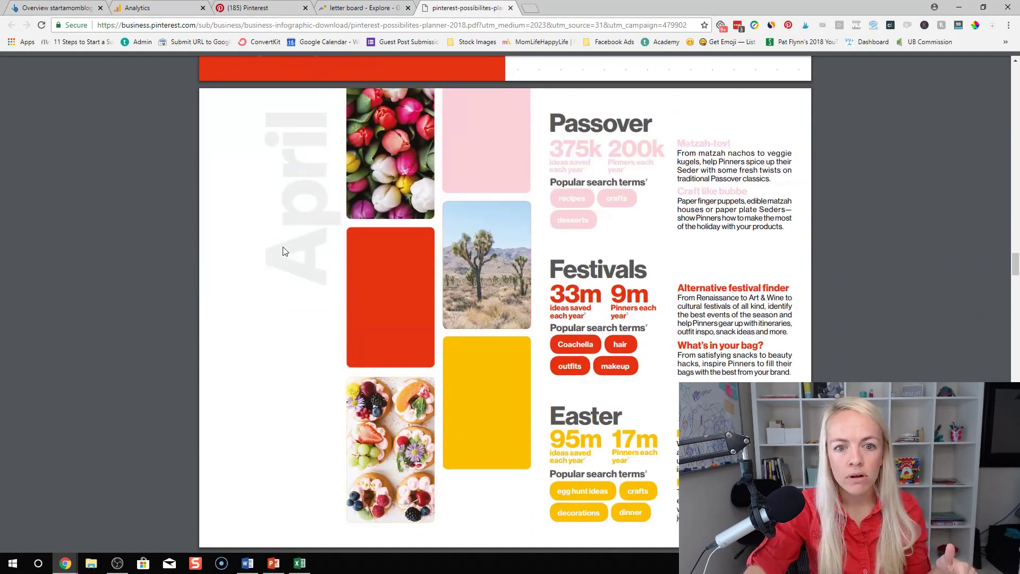
scroll(282, 251, "down", 10)
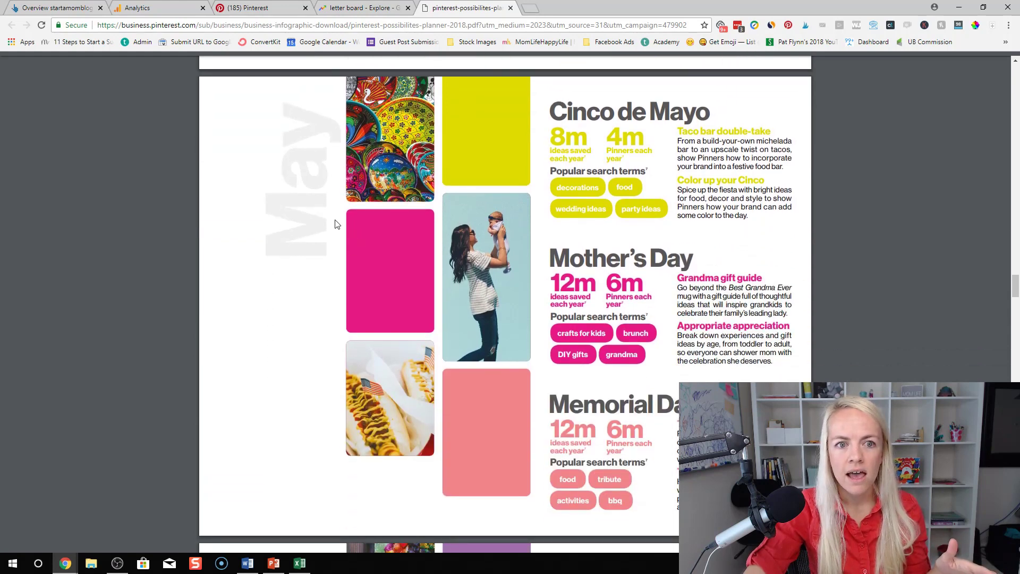
scroll(598, 259, "down", 1)
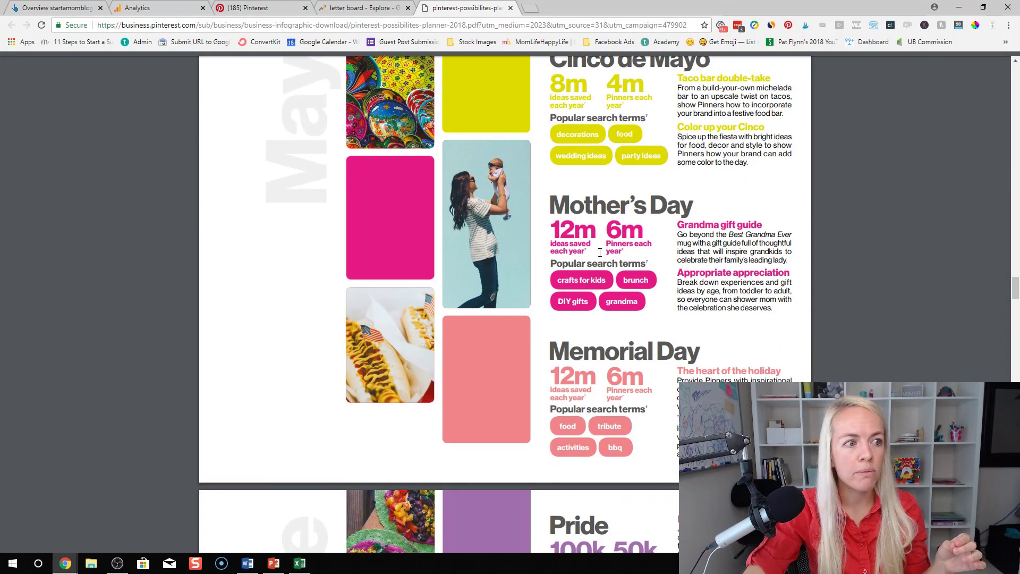
Highlight the Mother's Day search terms 'crafts for kids' and 'brunch', then continue toward Q3
left_click_drag(608, 279, 559, 278)
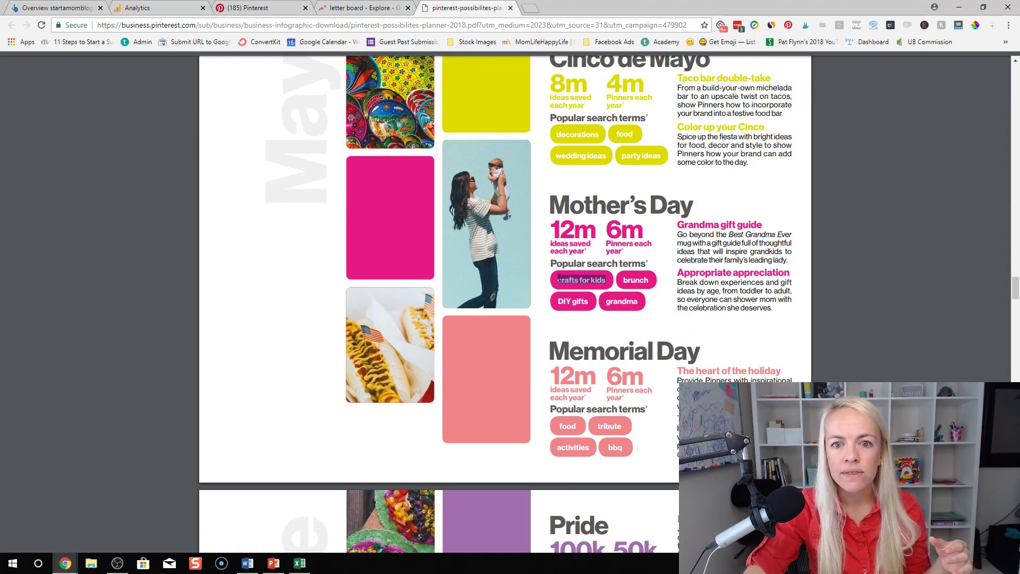
double_click(635, 279)
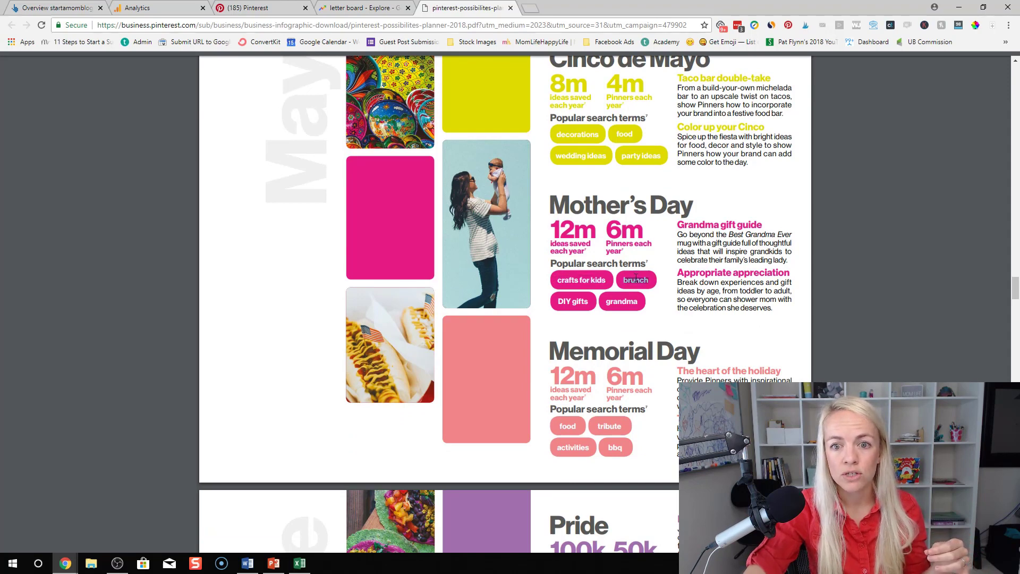
left_click(589, 303)
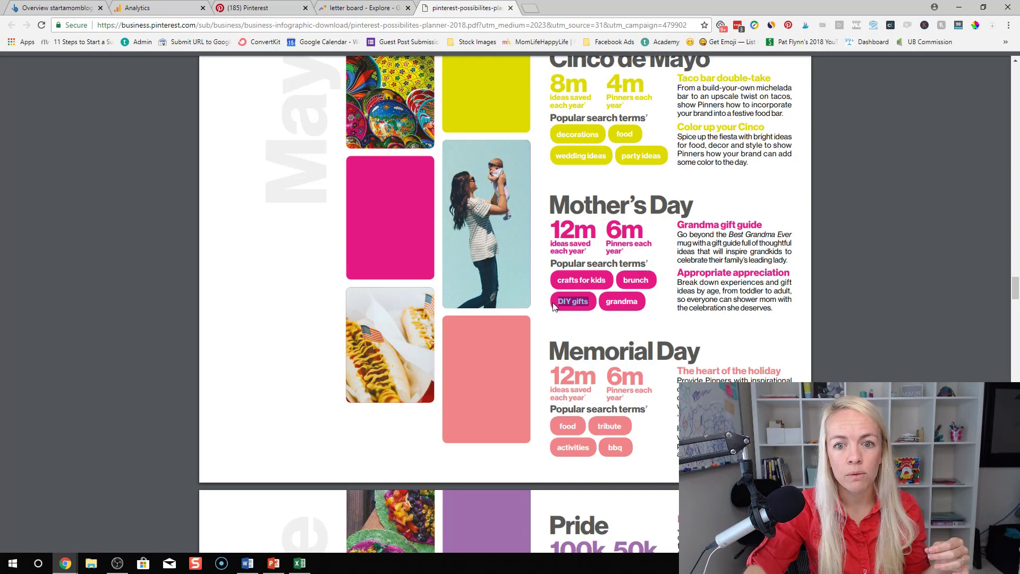
left_click_drag(607, 280, 561, 283)
left_click(562, 283)
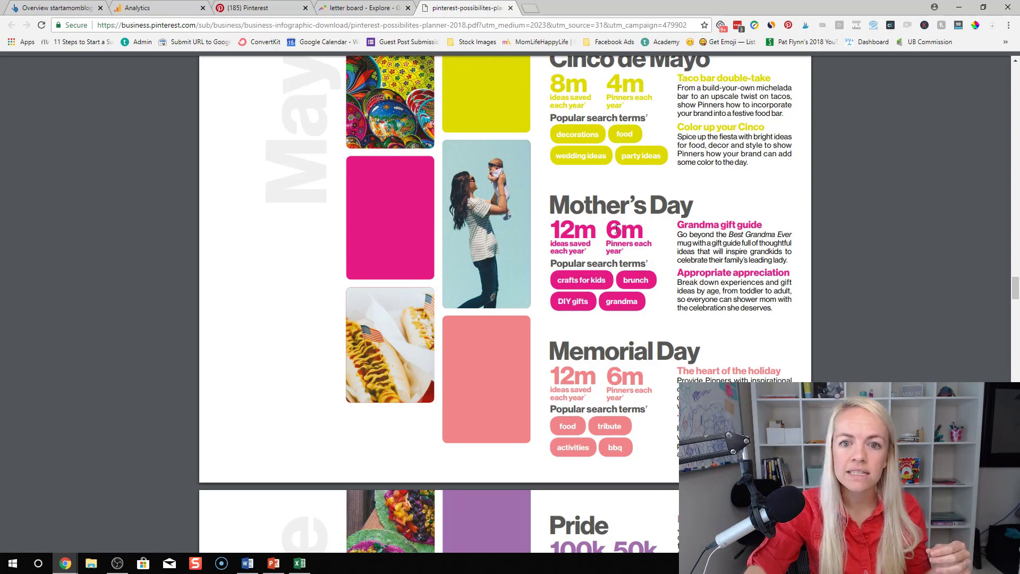
scroll(669, 291, "down", 4)
Scroll to the Halloween page and highlight its search terms costumes, decorations, makeup and food
scroll(670, 291, "down", 20)
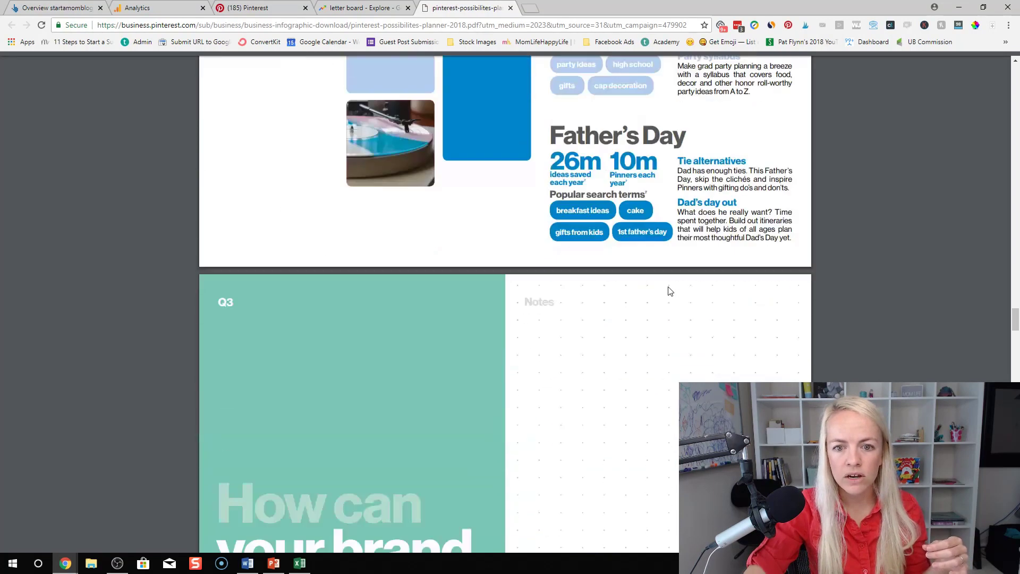
scroll(669, 291, "down", 16)
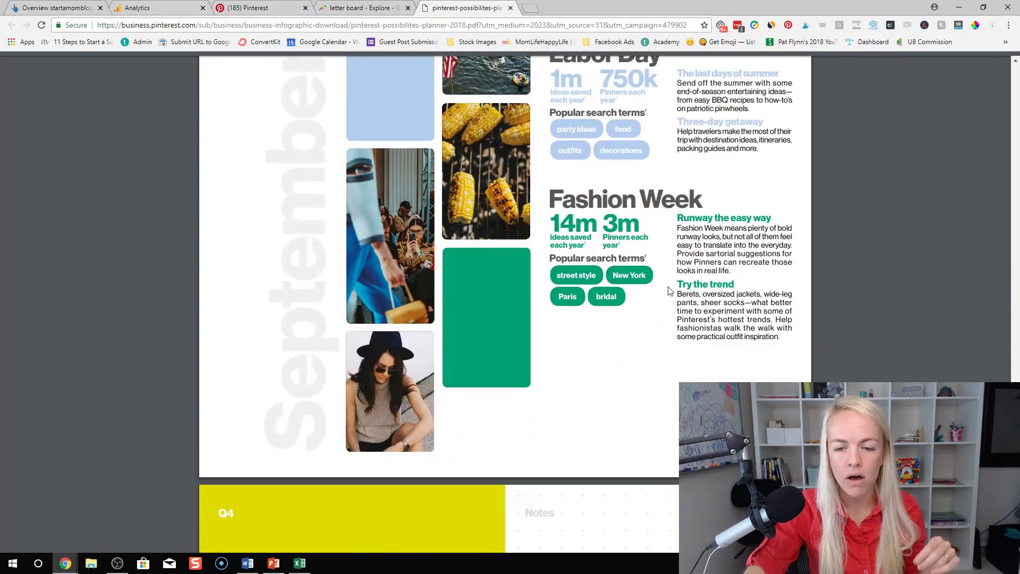
scroll(668, 291, "down", 15)
scroll(592, 272, "up", 2)
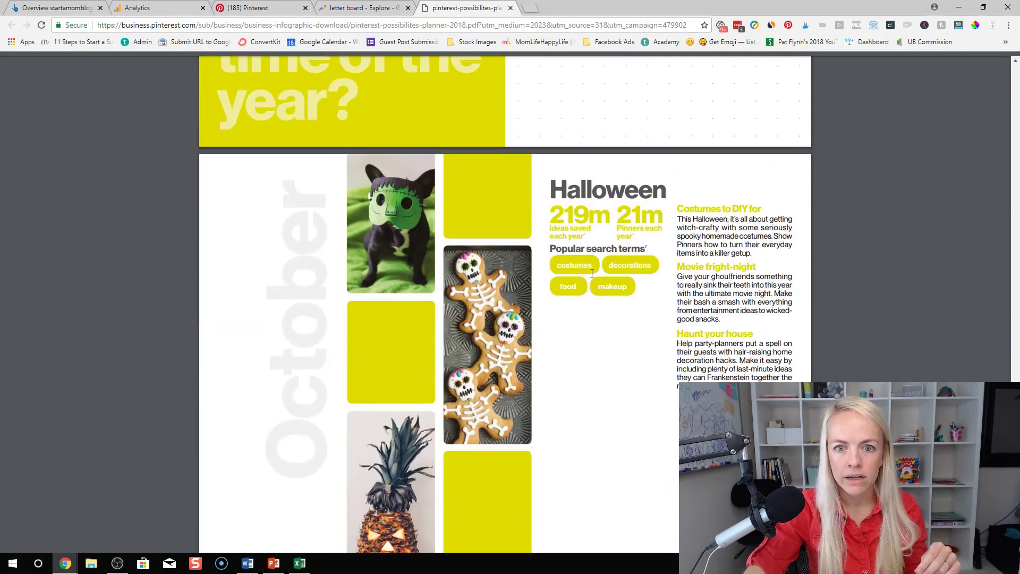
double_click(590, 269)
double_click(619, 269)
left_click(614, 286)
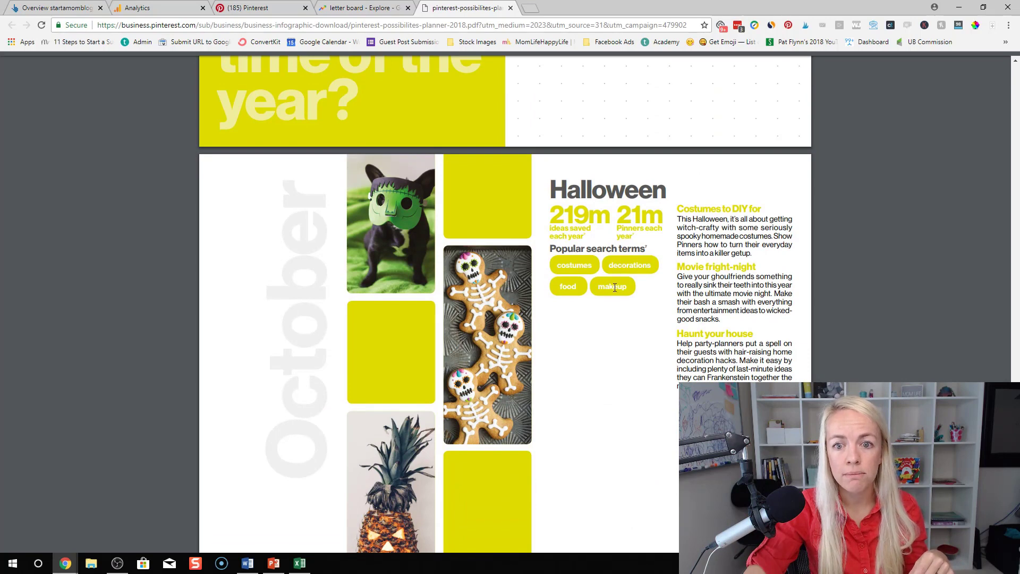
double_click(614, 287)
double_click(568, 286)
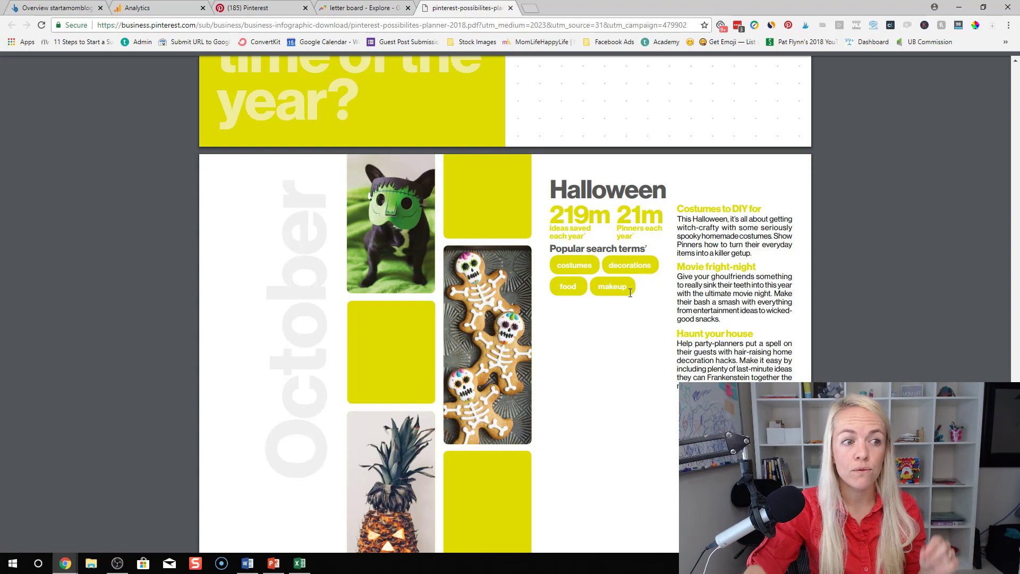
Scroll past the Q4 holiday pages to the 'Pinterest 100 for 2018' trends page
scroll(630, 292, "down", 8)
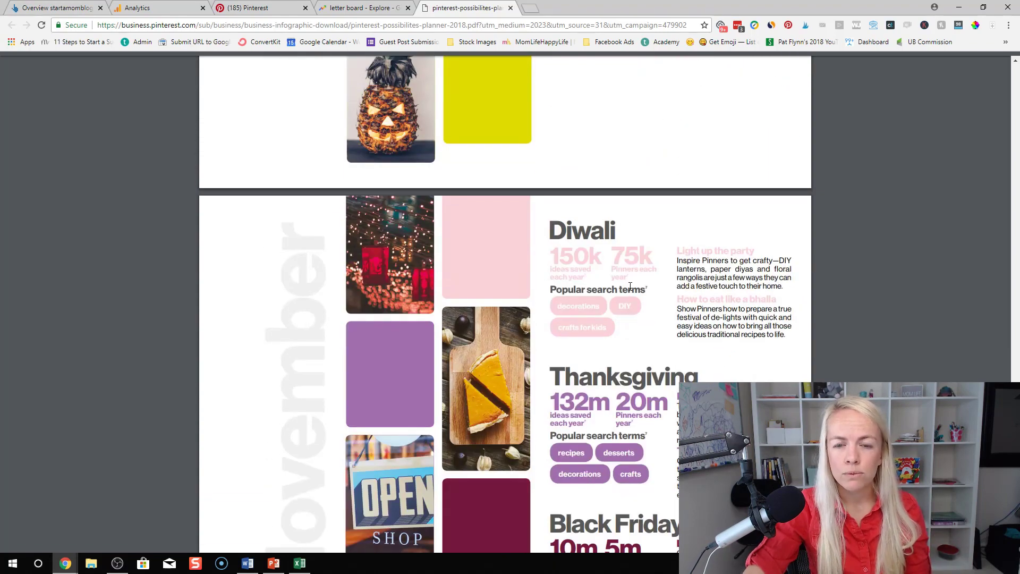
scroll(628, 280, "down", 9)
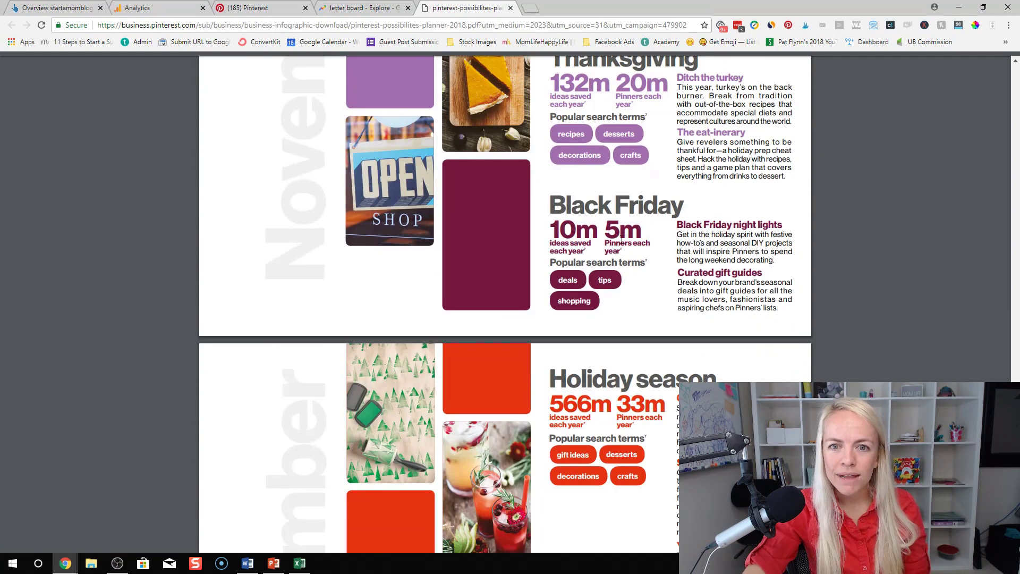
scroll(653, 266, "down", 15)
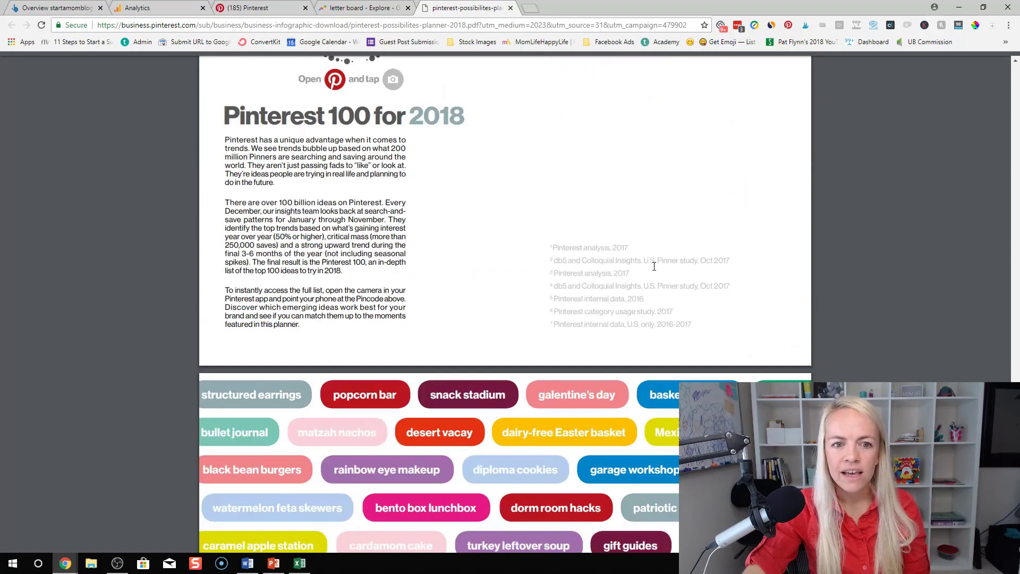
Scroll past the keyword pills to the planner's back cover with the Pinterest logo
scroll(654, 266, "down", 9)
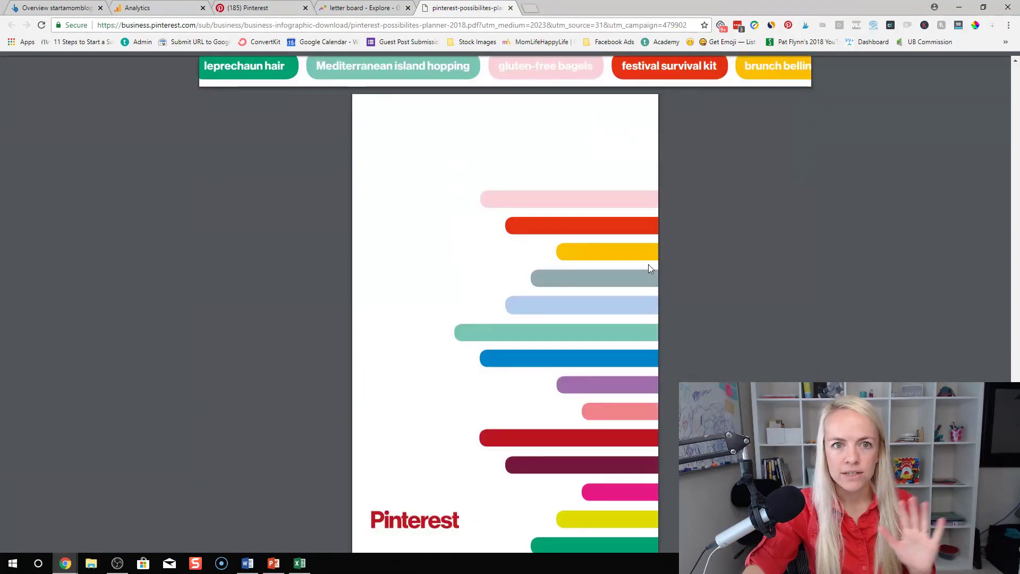